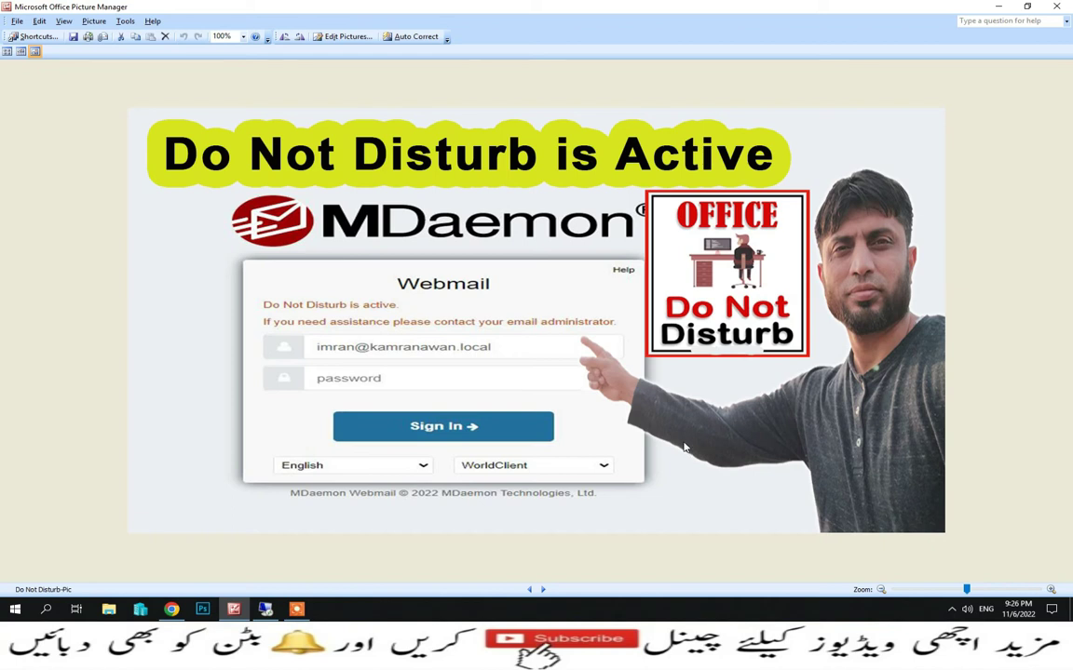
# Minimize Picture Manager and launch Google Chrome from the desktop
pyautogui.click(993, 5)
pyautogui.doubleClick(167, 547)
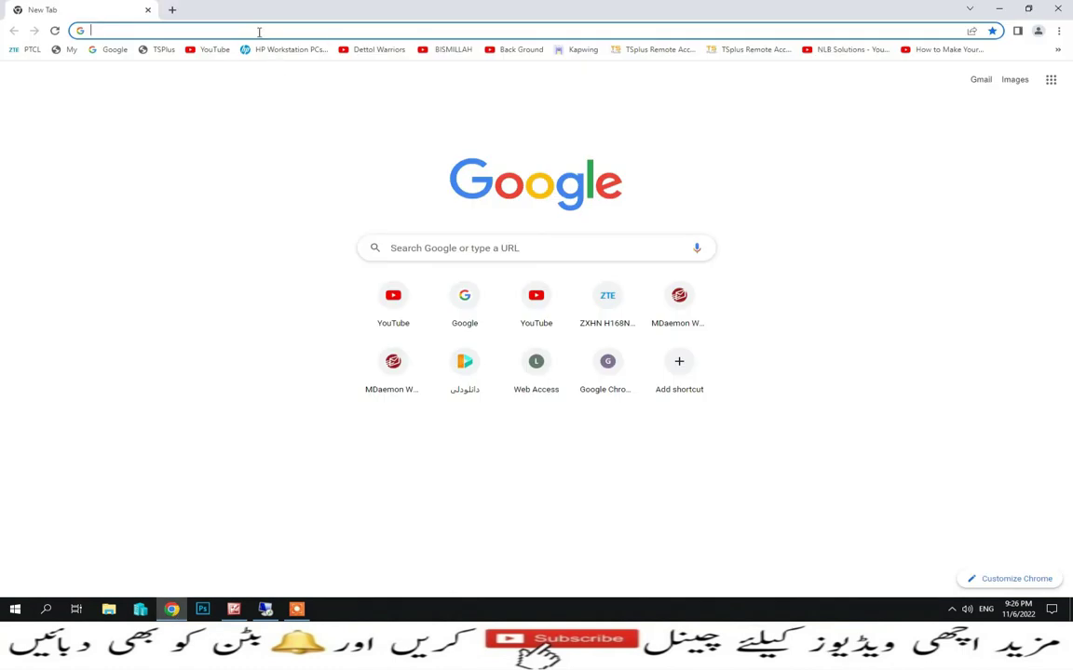
# Sign in to MDaemon Webmail at 192.168.10.12:3000 and dismiss the browser's password prompts
pyautogui.click(259, 30)
pyautogui.write('192.168.10.12:3000')
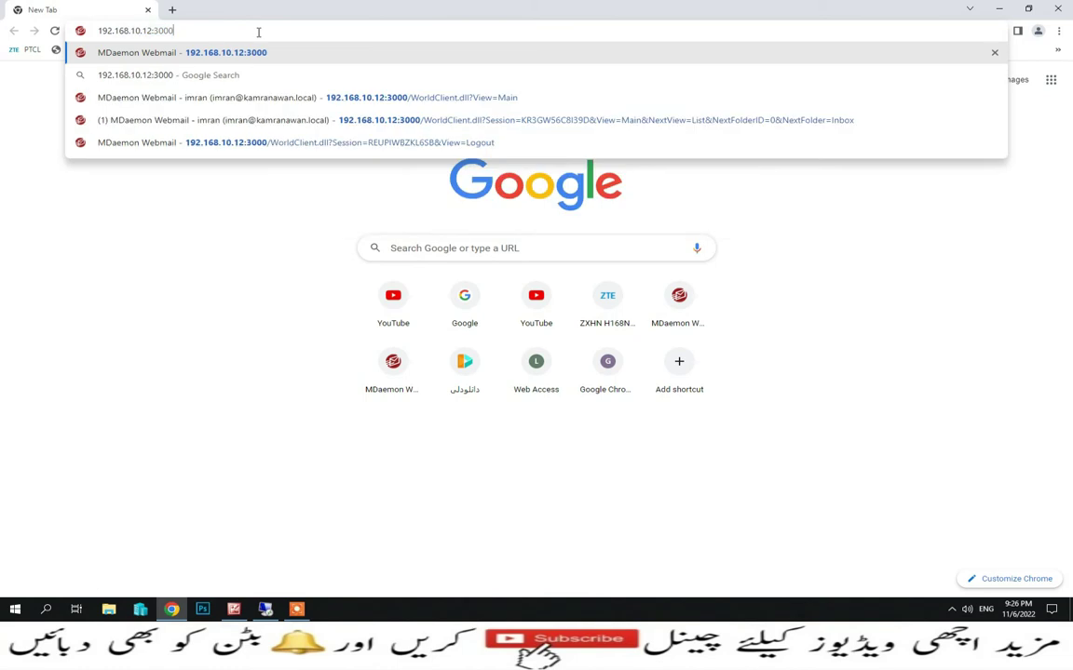
pyautogui.press('Return')
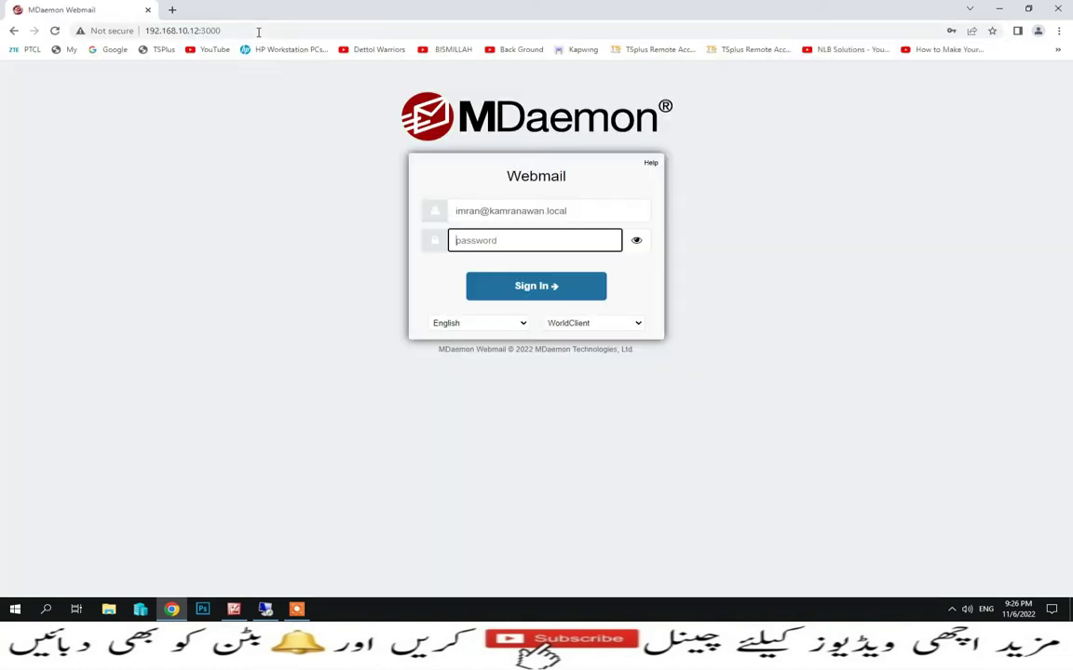
pyautogui.write('123456')
pyautogui.press('Return')
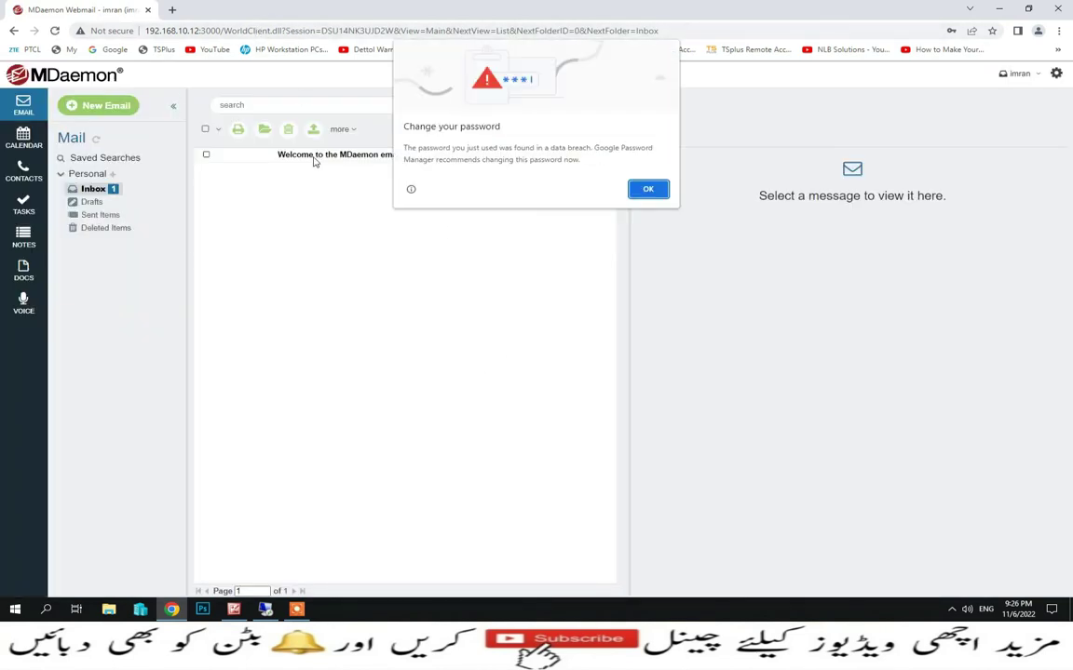
pyautogui.click(649, 190)
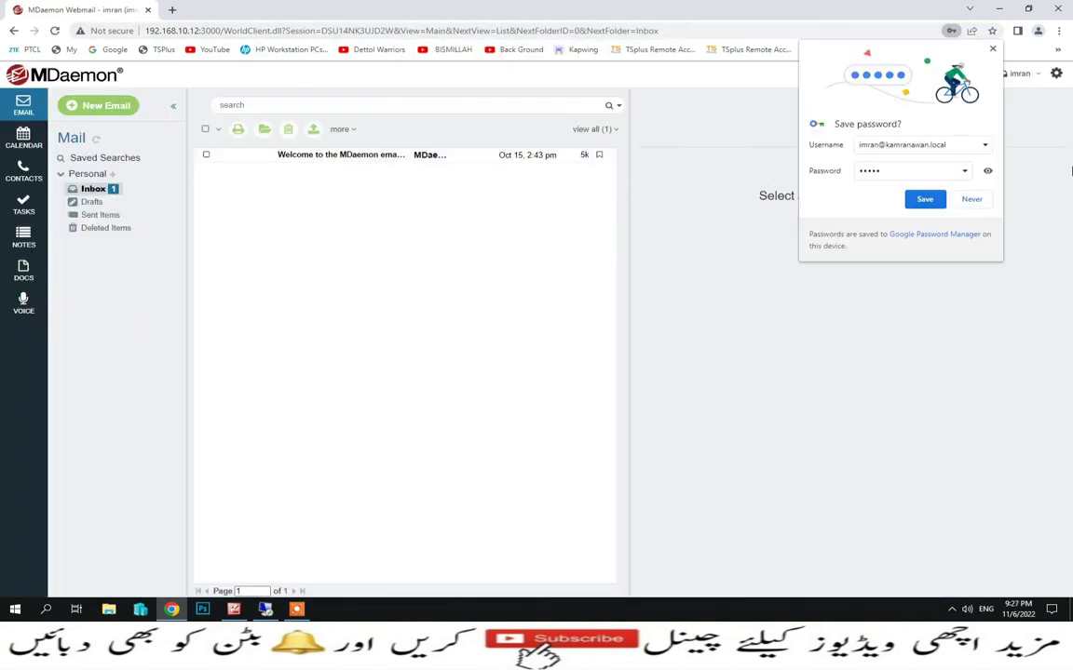
pyautogui.click(971, 200)
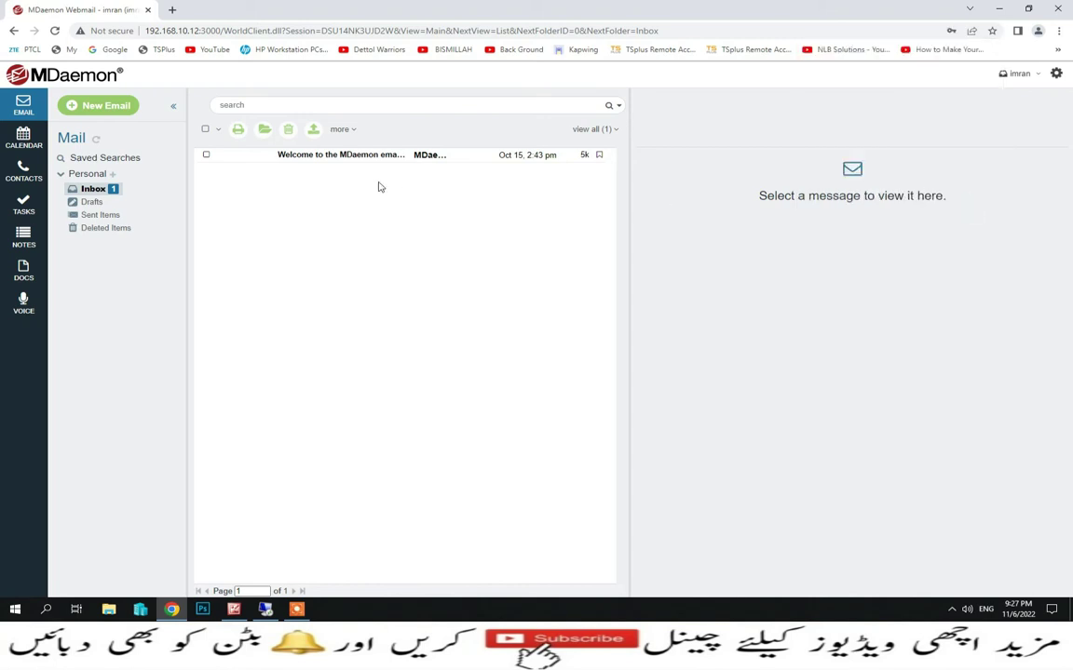
# Delete the Welcome message from the inbox and sign out of webmail
pyautogui.click(337, 154)
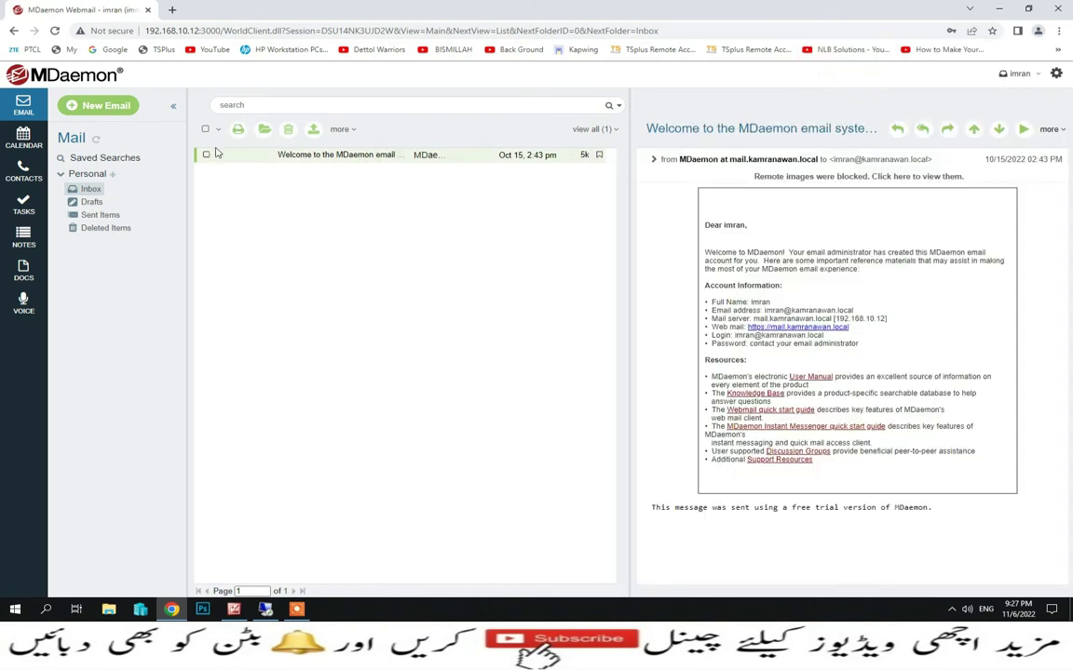
pyautogui.click(208, 156)
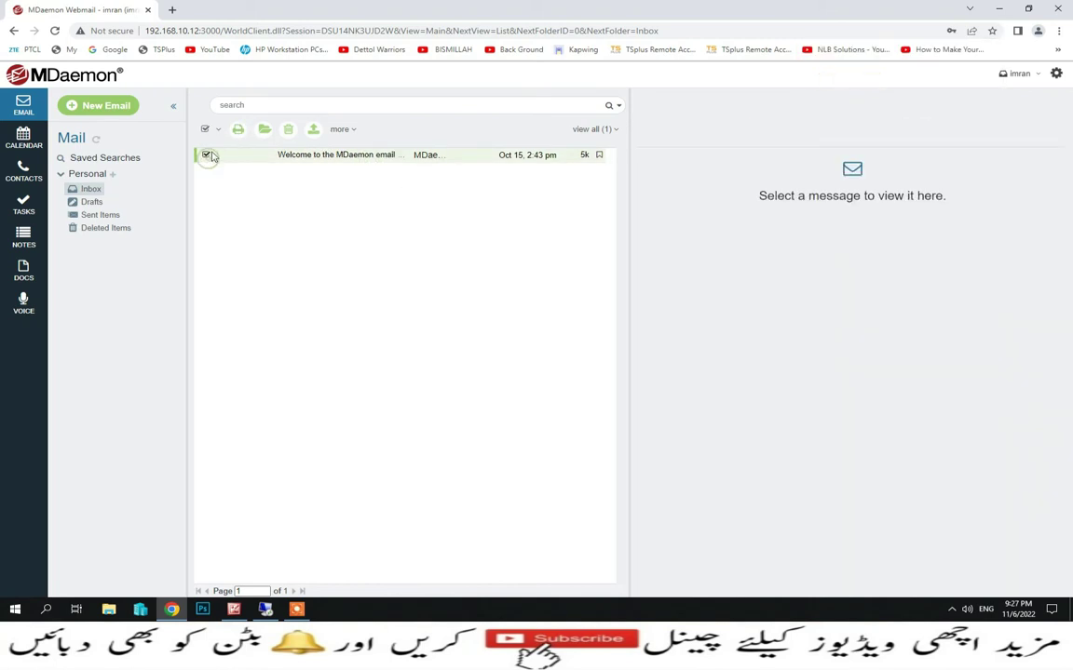
pyautogui.click(286, 132)
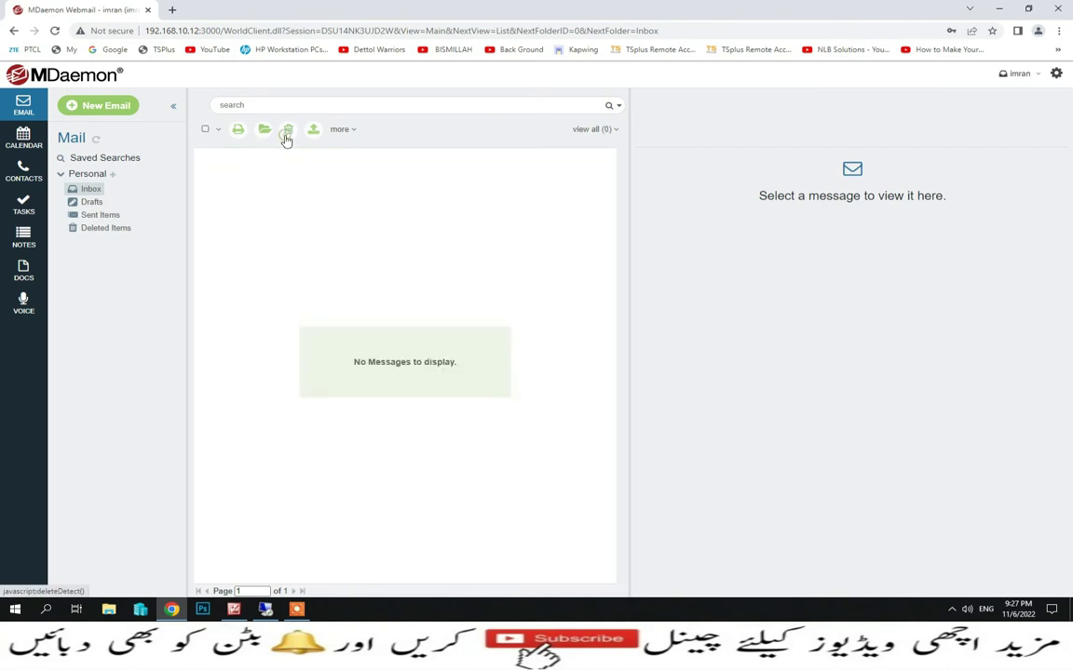
pyautogui.click(1037, 78)
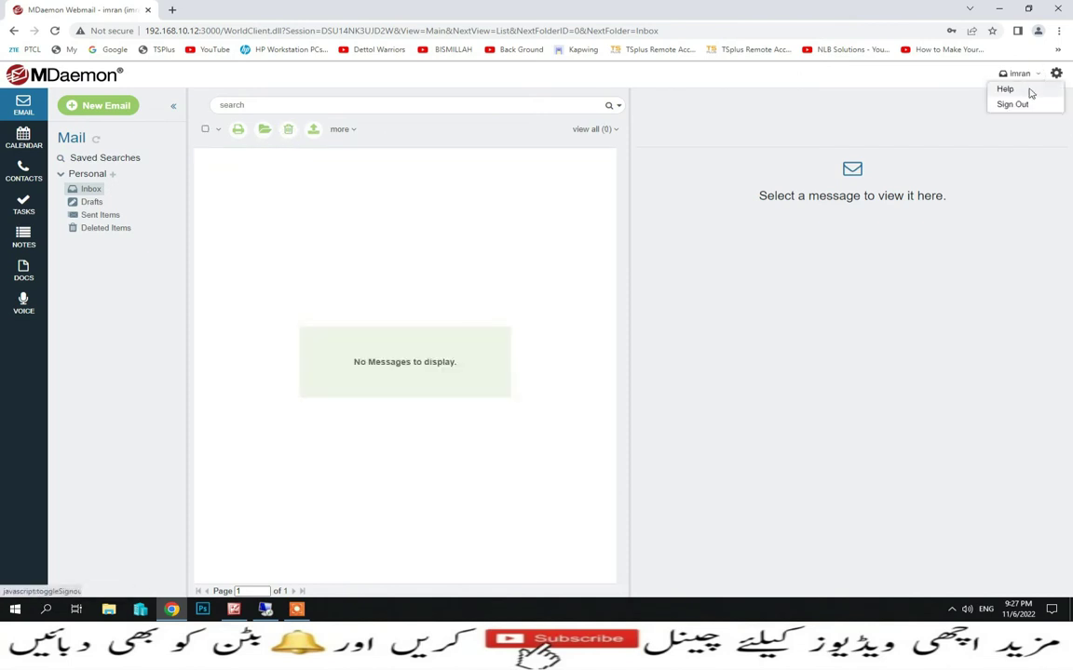
pyautogui.click(1022, 104)
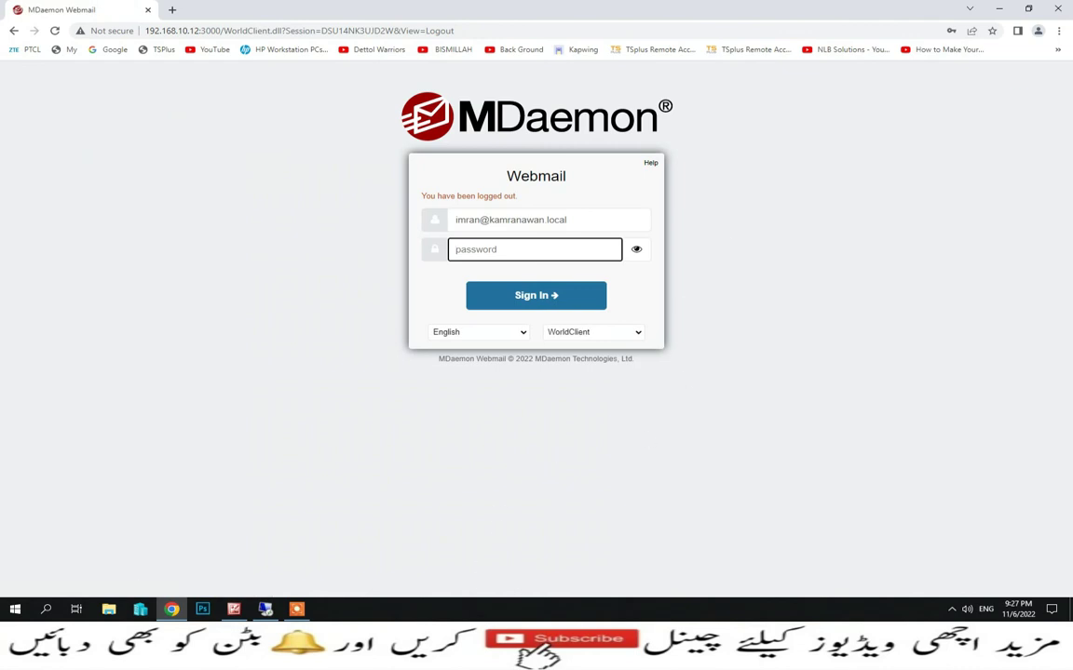
# In the MDaemon console, check the five mailboxes in Account Manager, then open Groups & Templates
pyautogui.click(265, 609)
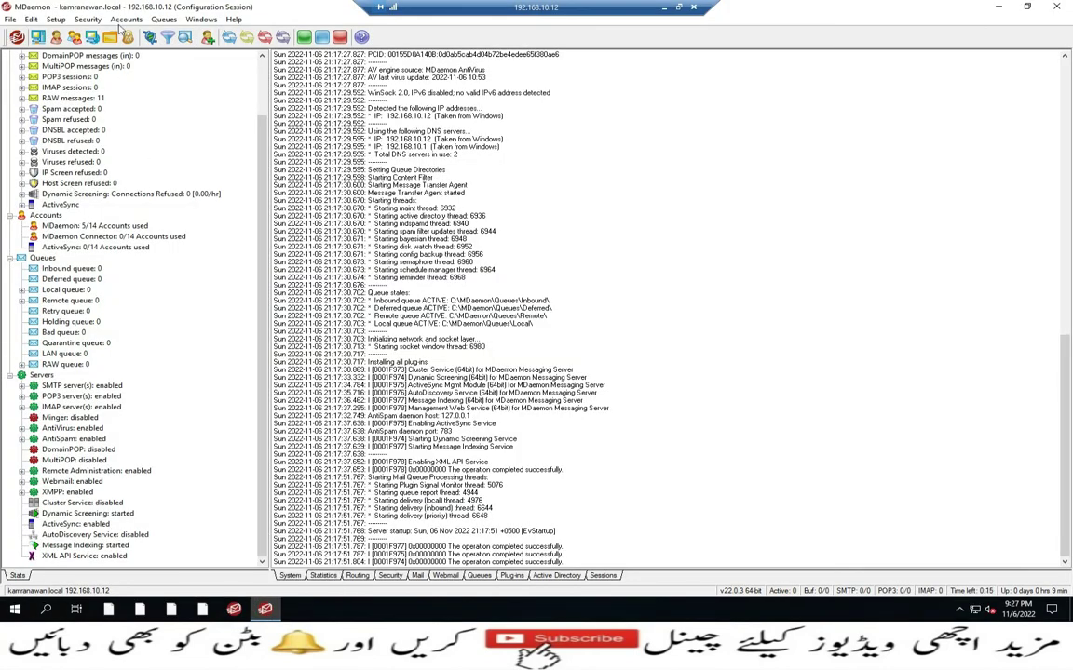
pyautogui.click(111, 19)
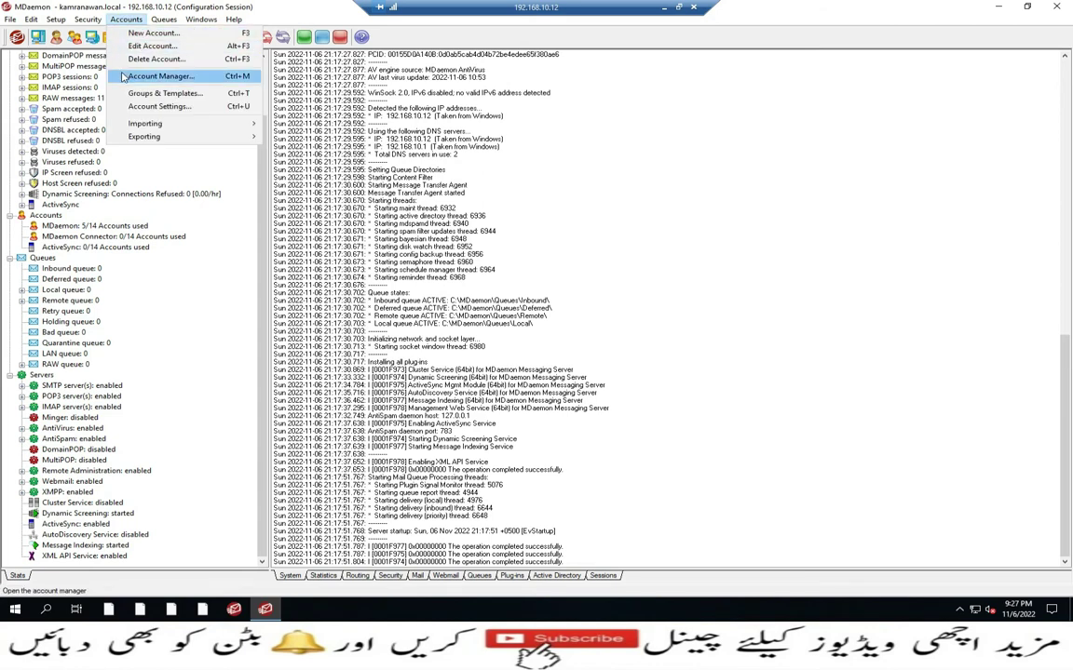
pyautogui.click(121, 74)
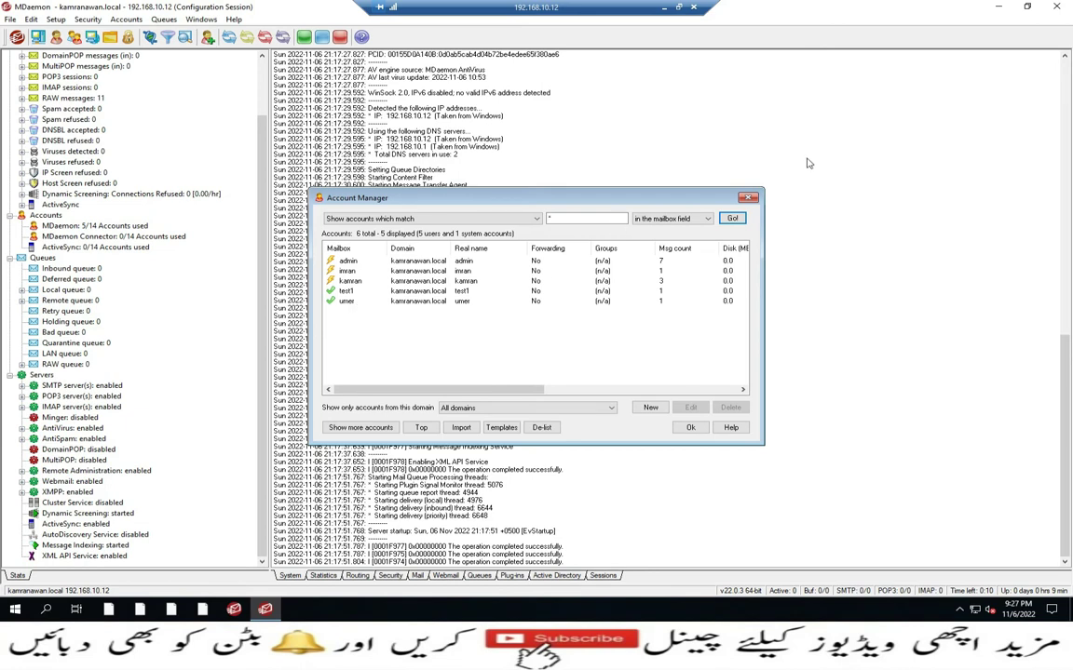
pyautogui.click(746, 198)
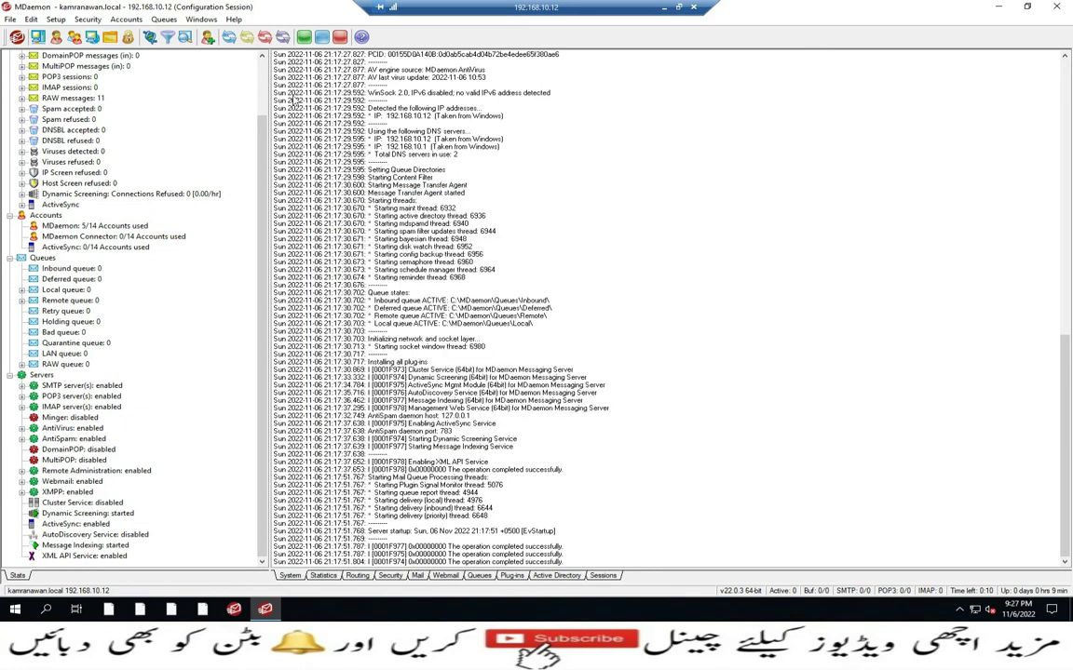
pyautogui.click(128, 27)
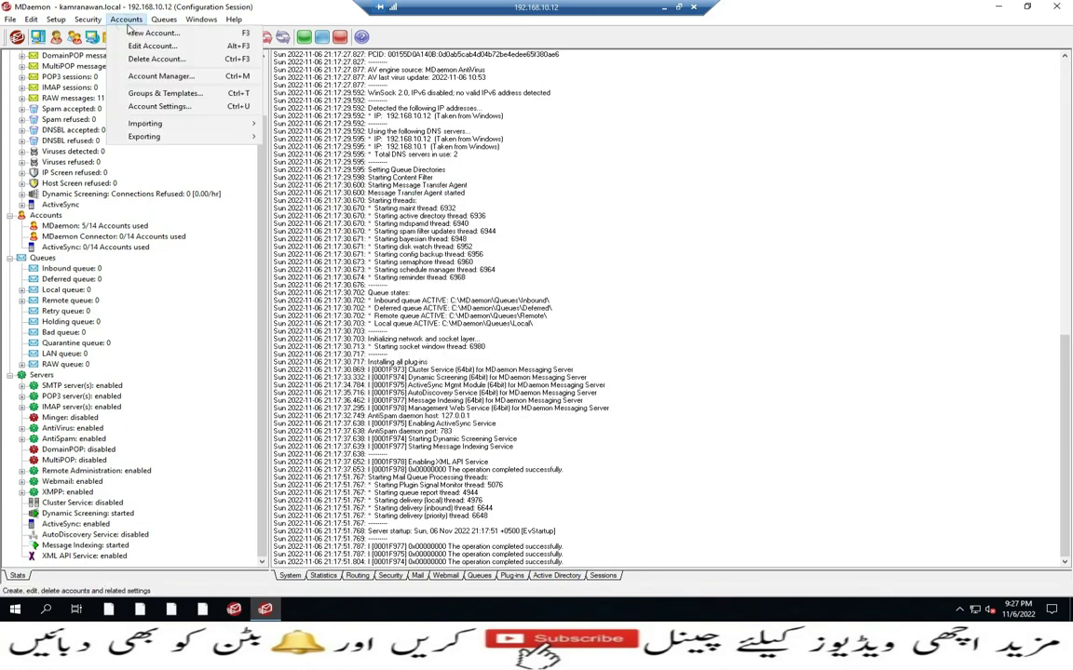
pyautogui.click(160, 94)
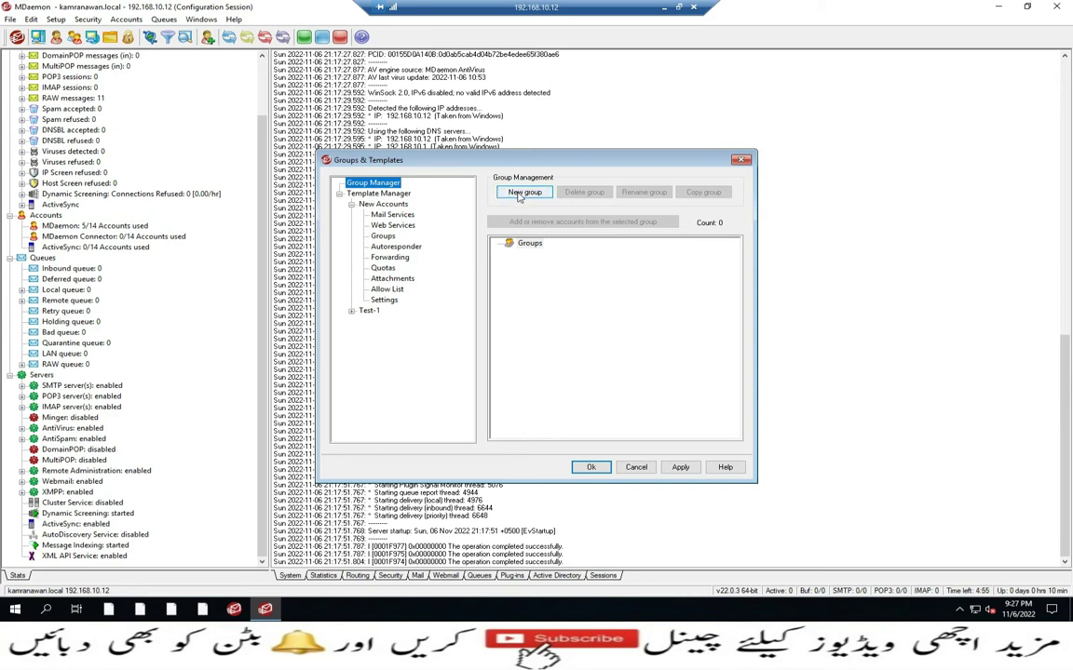
# Create group 'Do Not Disturb' with description 'Do Not Disturb after the shift time'
pyautogui.click(521, 193)
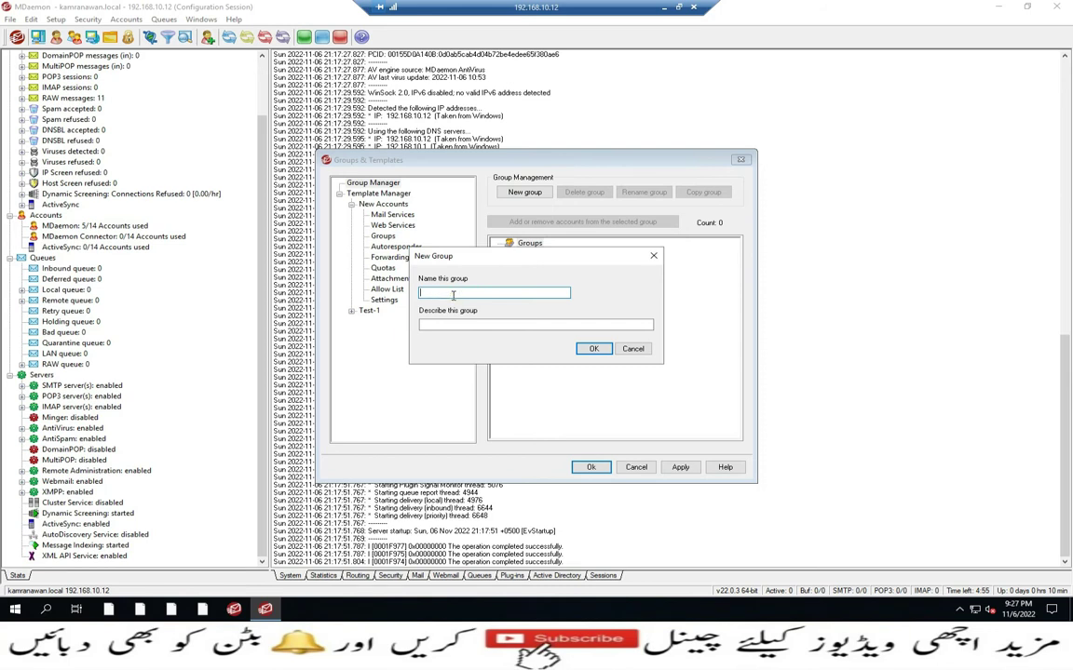
pyautogui.write('Do Not Distr')
pyautogui.moveTo(468, 291); pyautogui.dragTo(398, 295)
pyautogui.hotkey('ctrl', 'c')
pyautogui.click(422, 325)
pyautogui.hotkey('ctrl', 'v')
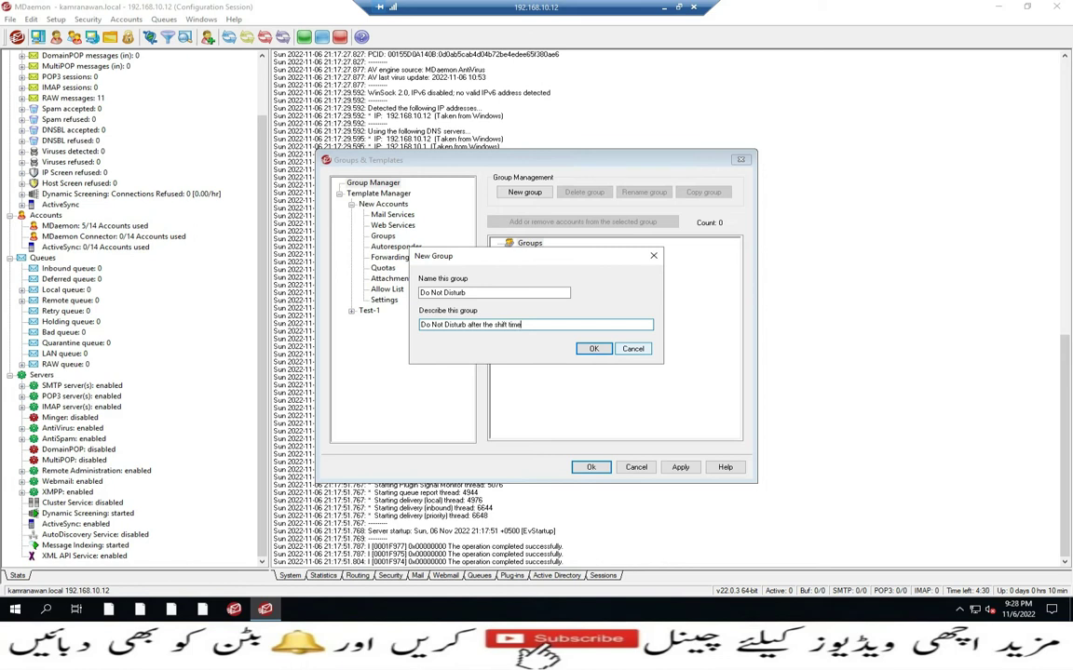
pyautogui.click(593, 348)
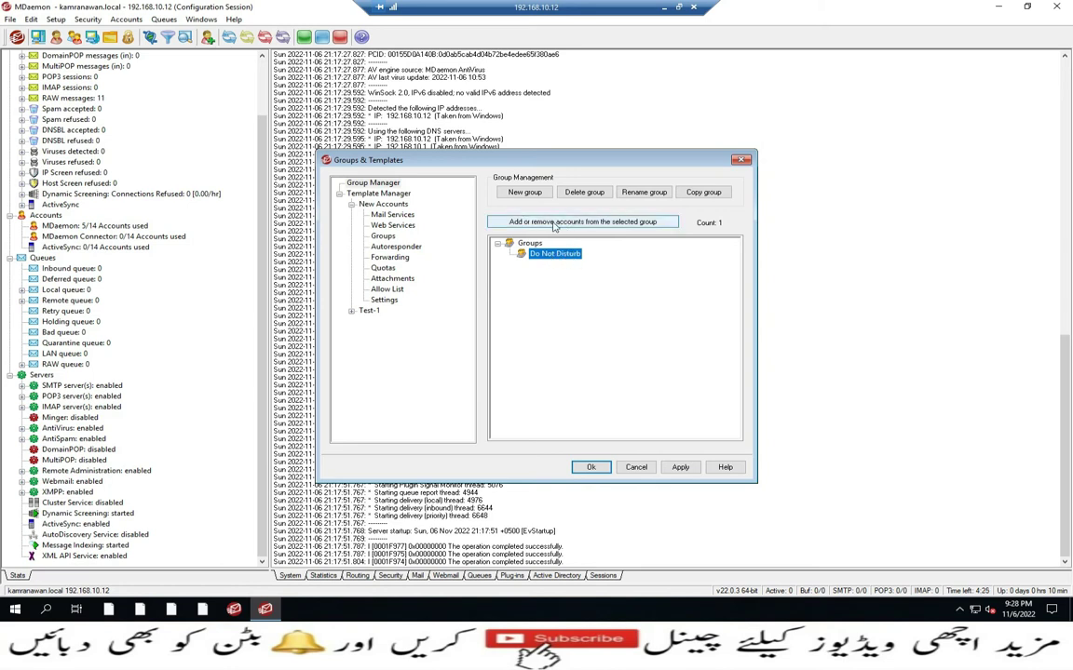
# Add the second and last mailboxes as members of the Do Not Disturb group
pyautogui.click(635, 223)
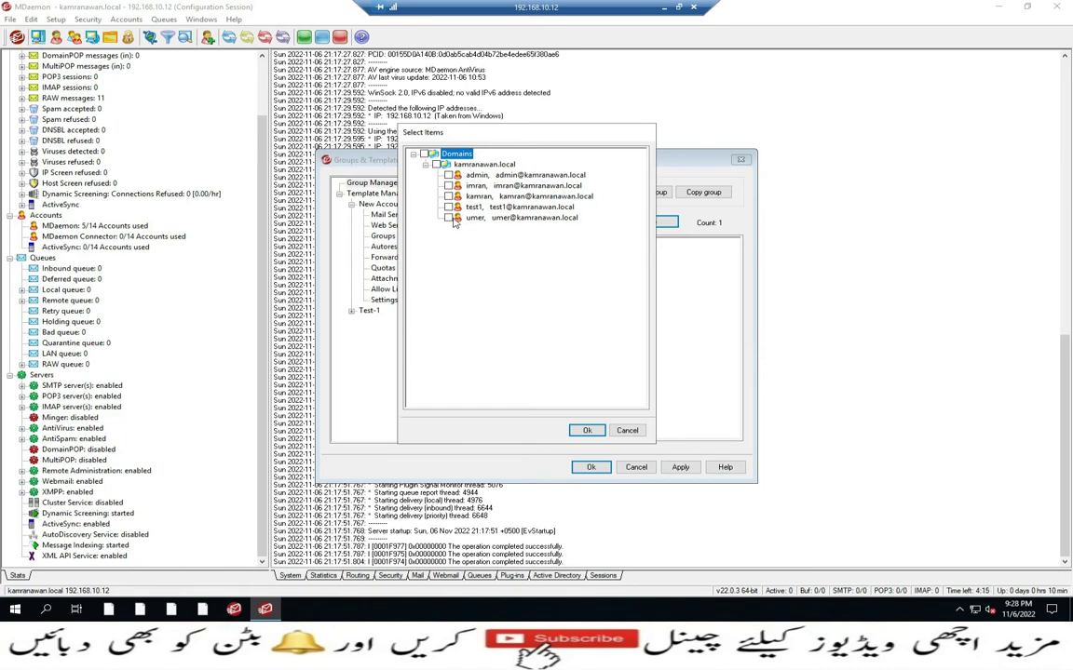
pyautogui.click(448, 218)
pyautogui.click(447, 185)
pyautogui.click(586, 430)
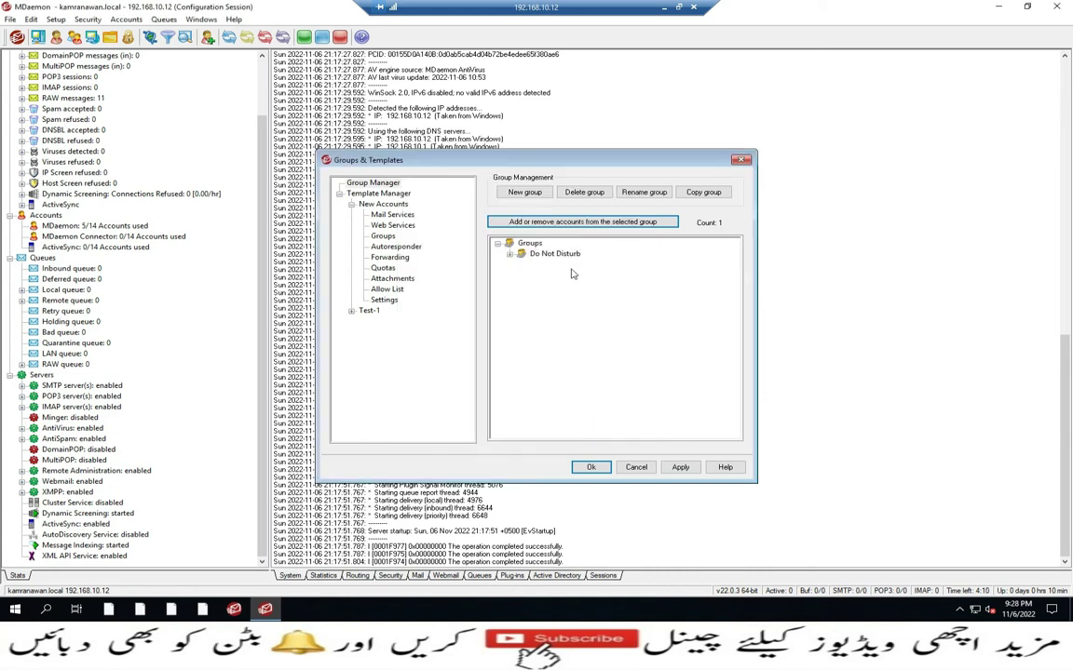
pyautogui.click(570, 254)
# In the group's properties, disable Instant Messenger, enable Do Not Disturb, and open its schedule
pyautogui.doubleClick(572, 256)
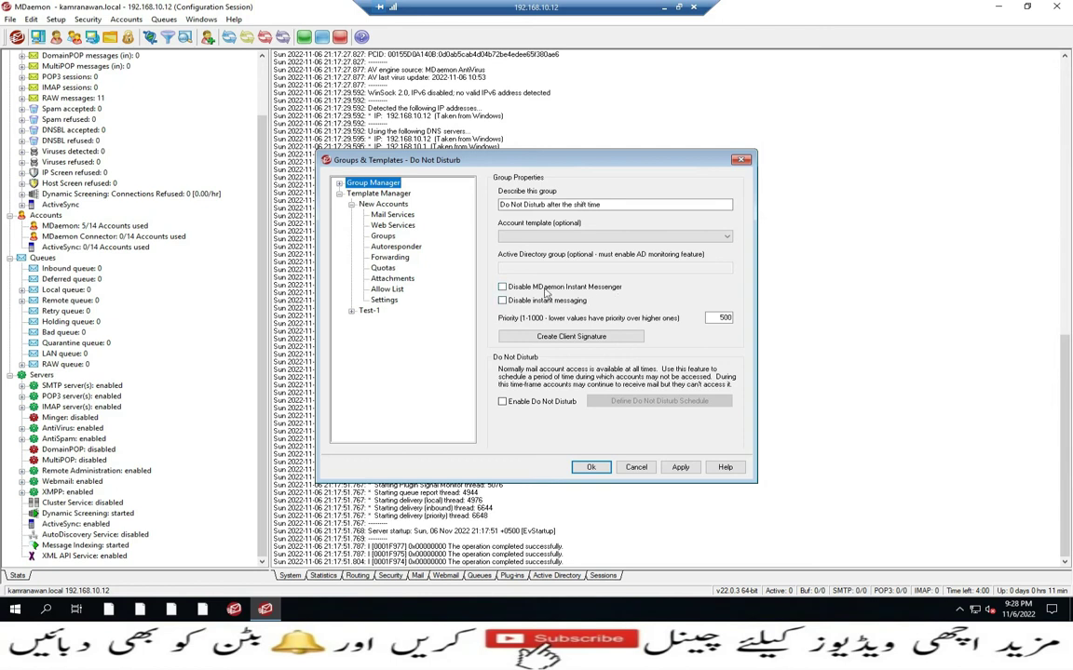
pyautogui.click(503, 287)
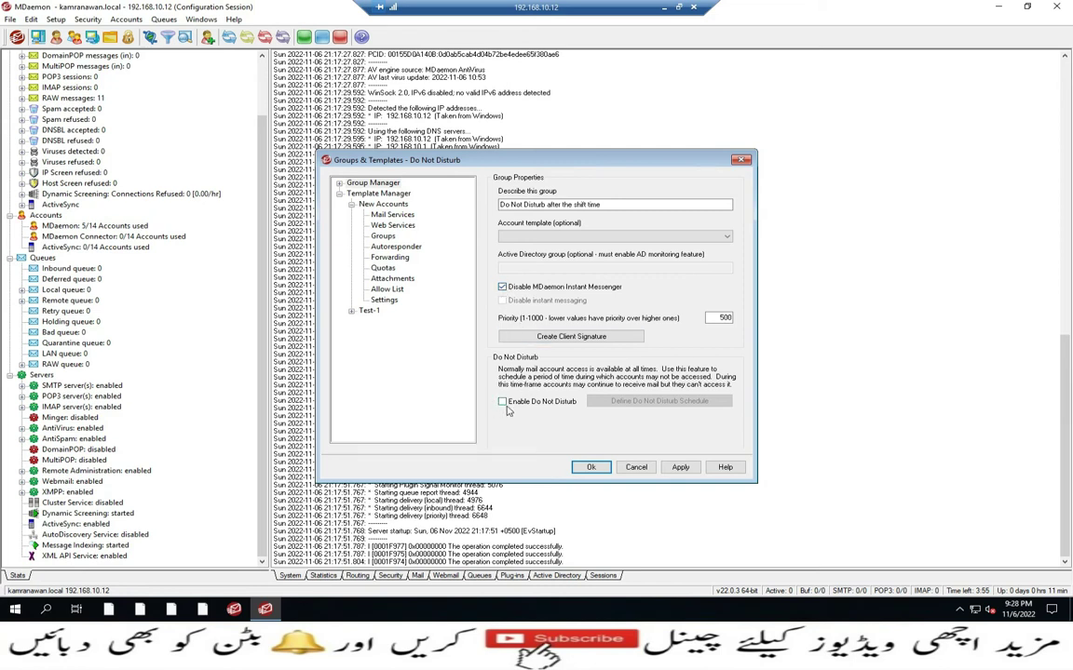
pyautogui.click(503, 401)
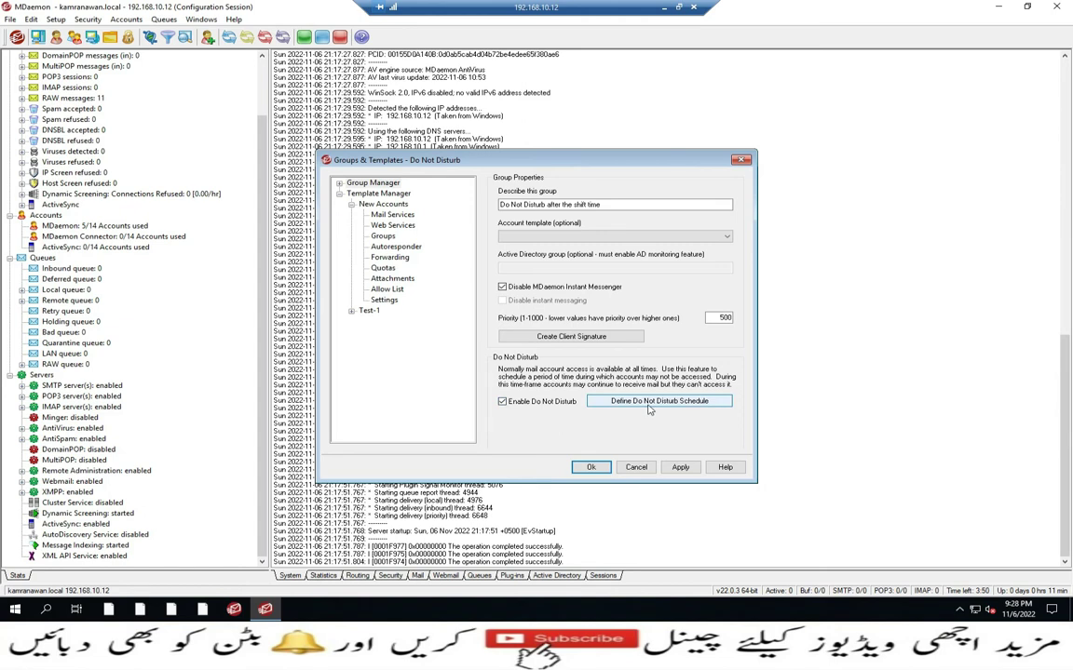
pyautogui.click(667, 405)
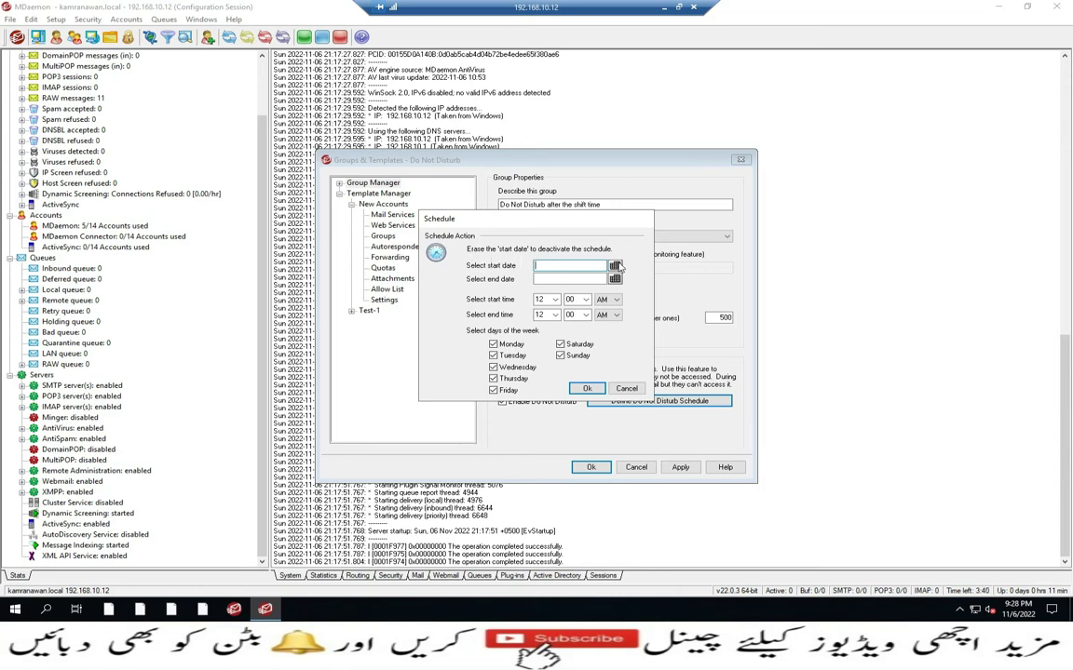
# Set the Do Not Disturb schedule to run from 2022-11-06 to 2022-11-13
pyautogui.click(615, 267)
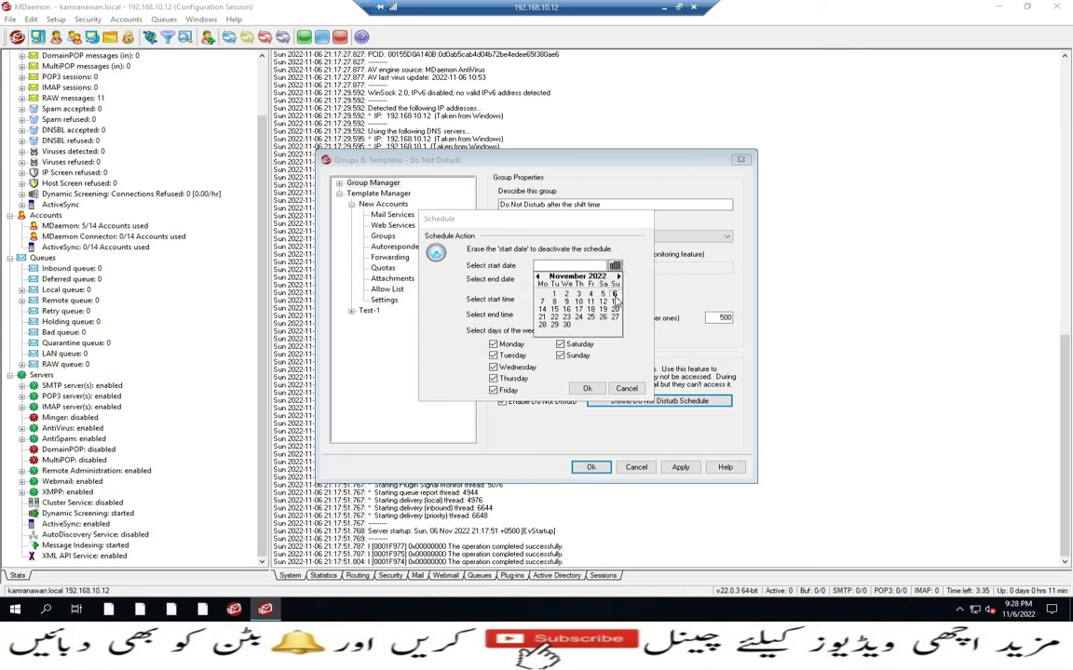
pyautogui.click(614, 294)
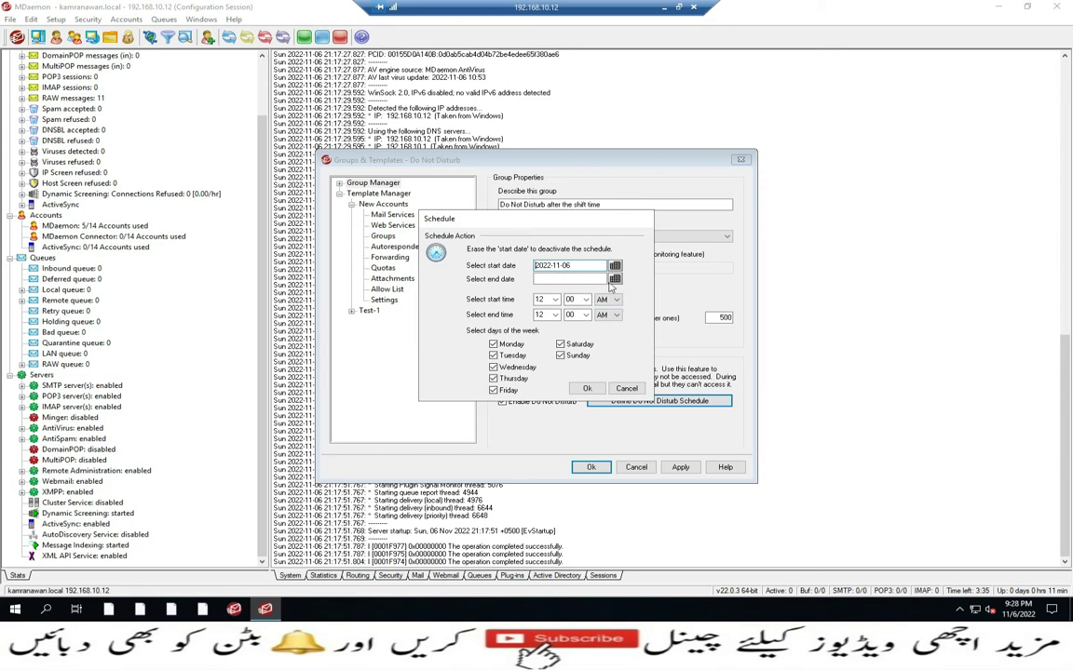
pyautogui.click(615, 279)
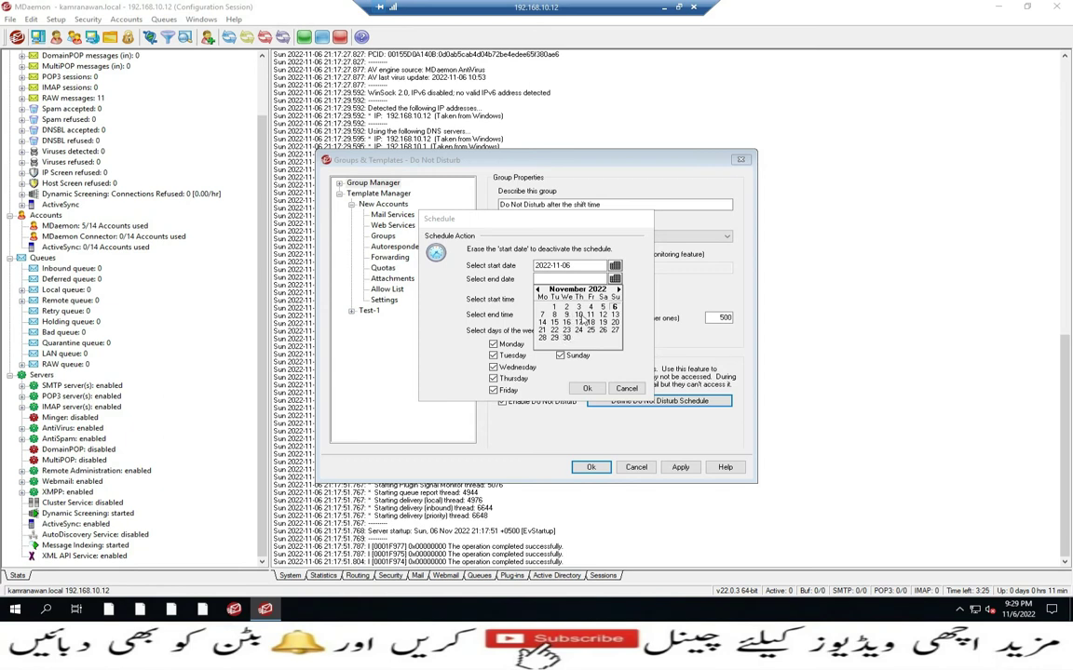
pyautogui.click(614, 315)
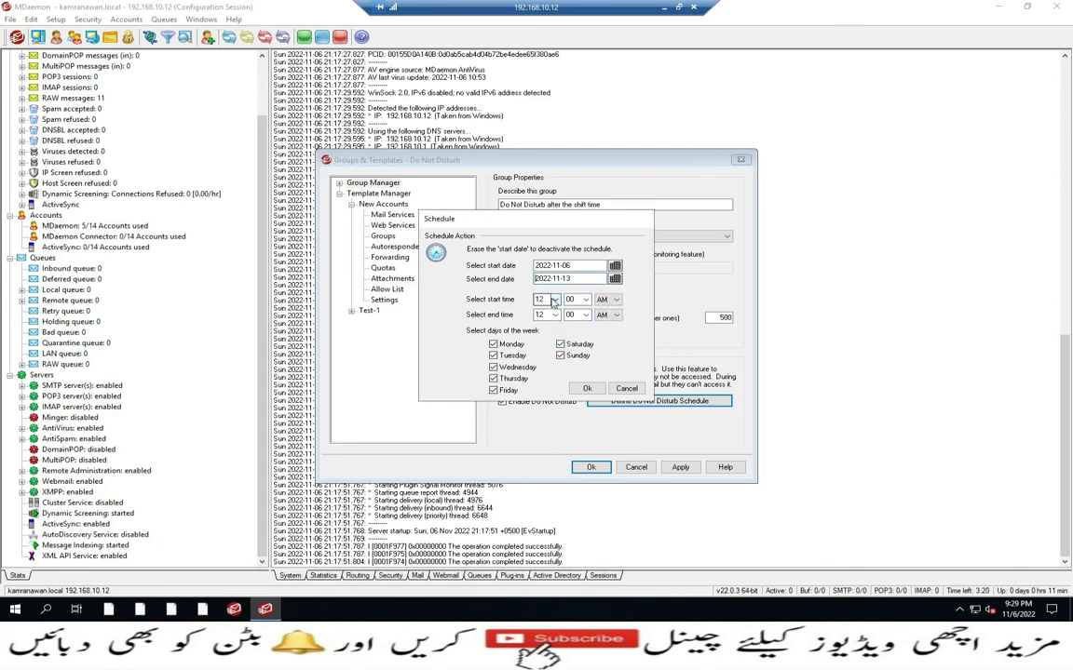
# Set the schedule's start time to 09:00 PM
pyautogui.moveTo(1011, 614)
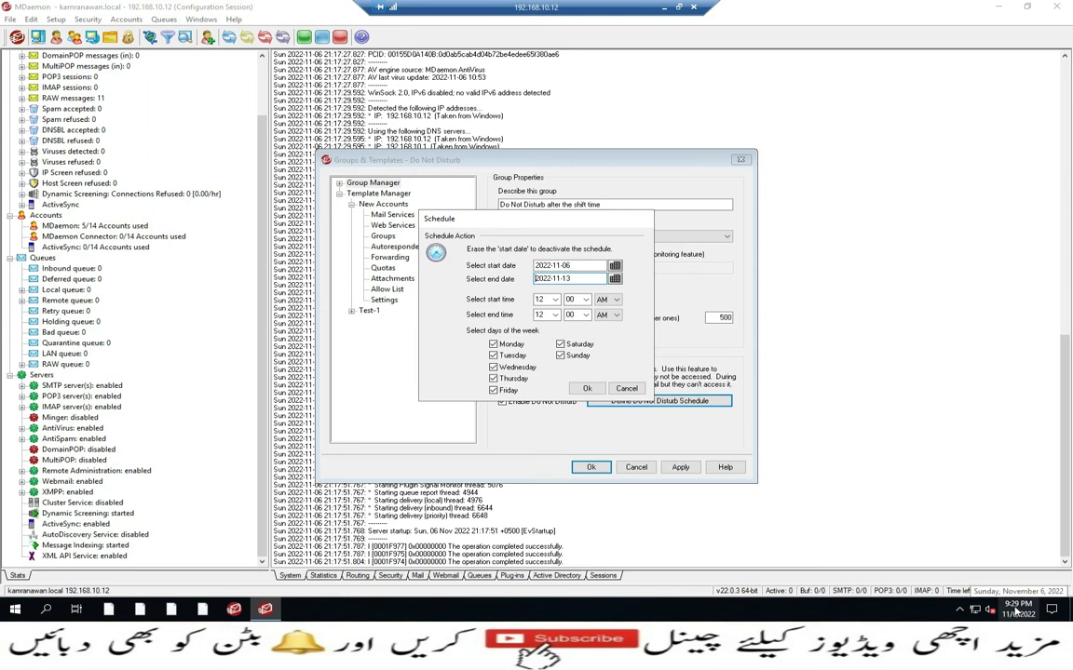
pyautogui.click(553, 300)
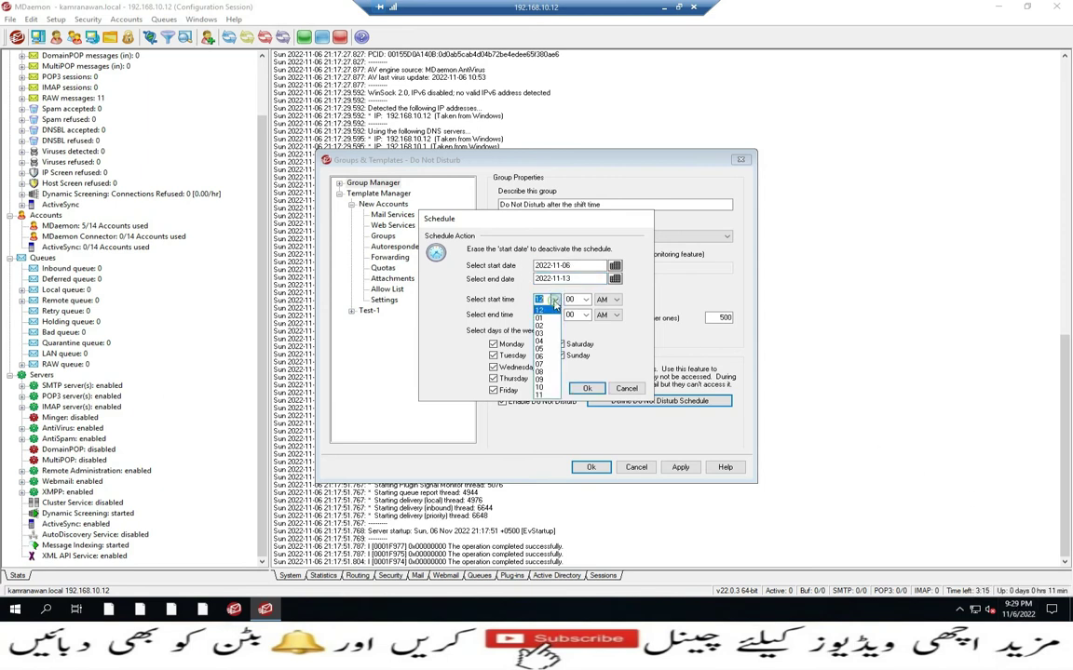
pyautogui.click(540, 372)
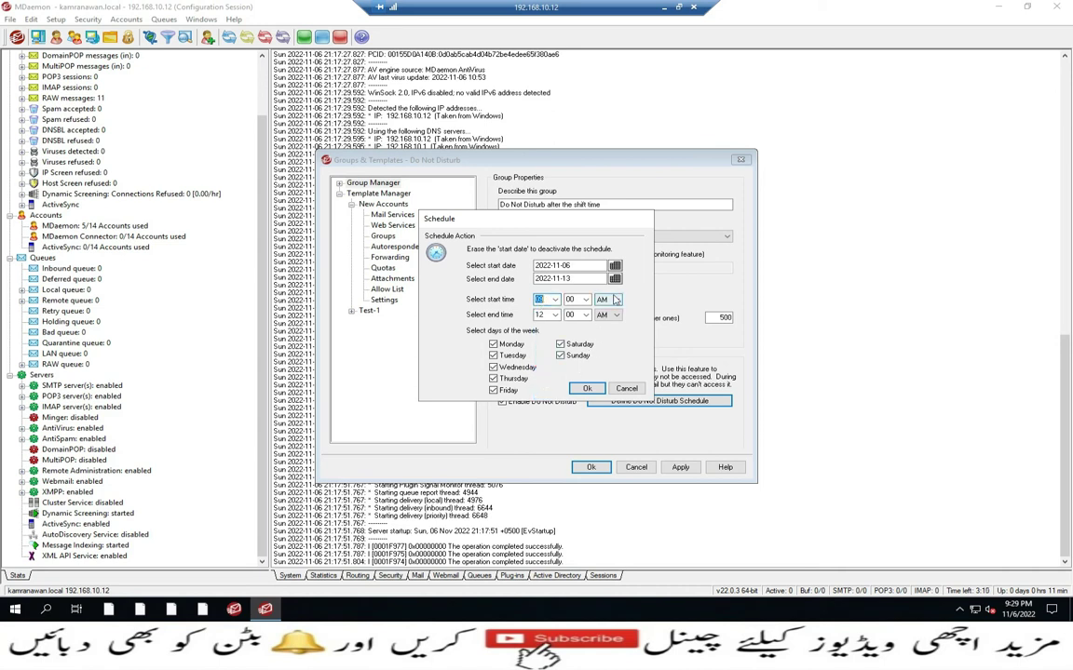
pyautogui.press('Down')
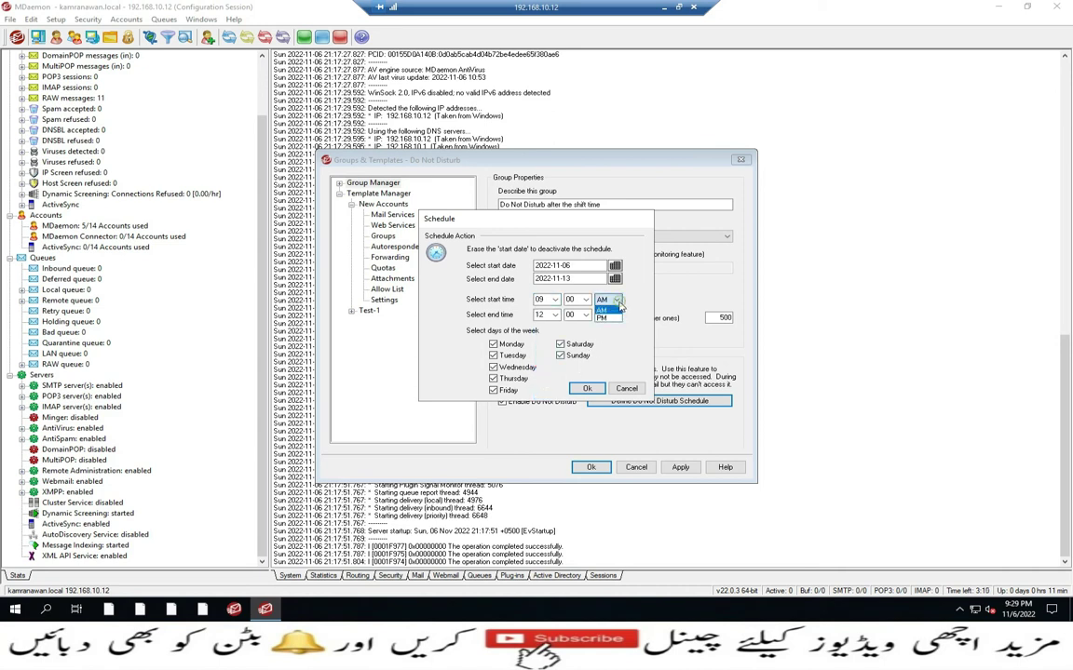
pyautogui.click(618, 315)
pyautogui.click(606, 299)
pyautogui.click(603, 323)
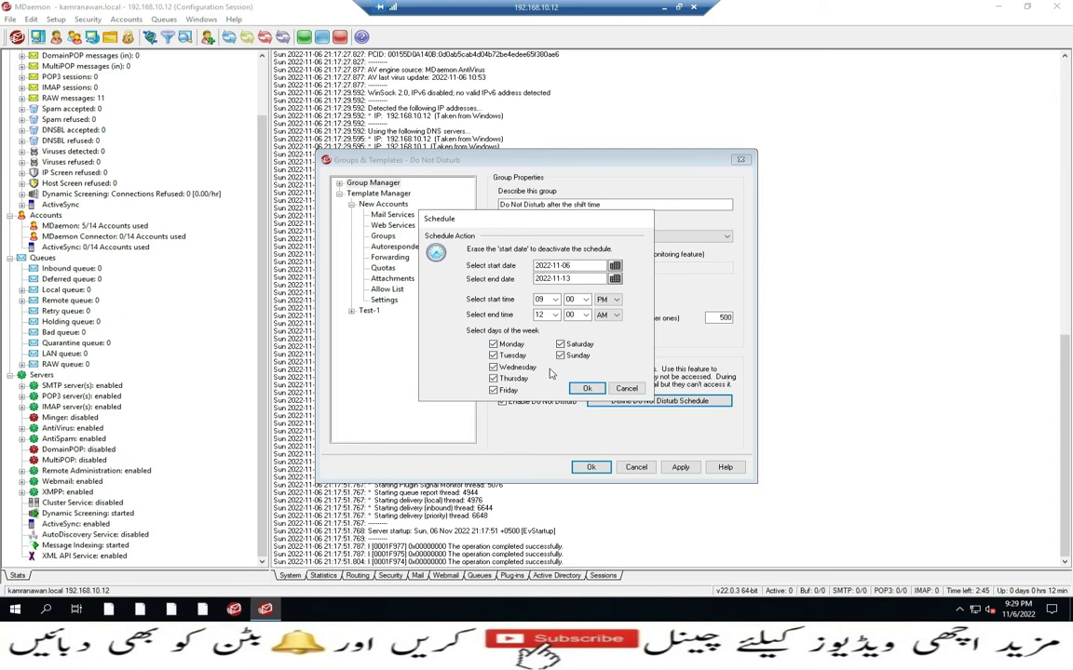
# Save the schedule and the group changes, then close the group window
pyautogui.click(587, 389)
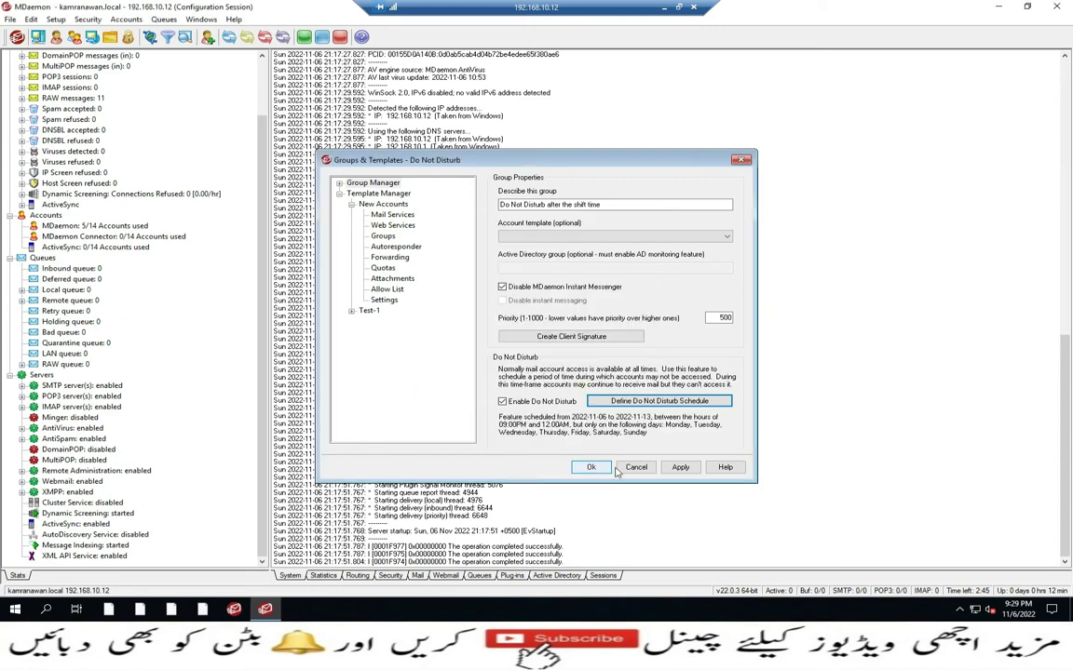
pyautogui.click(680, 467)
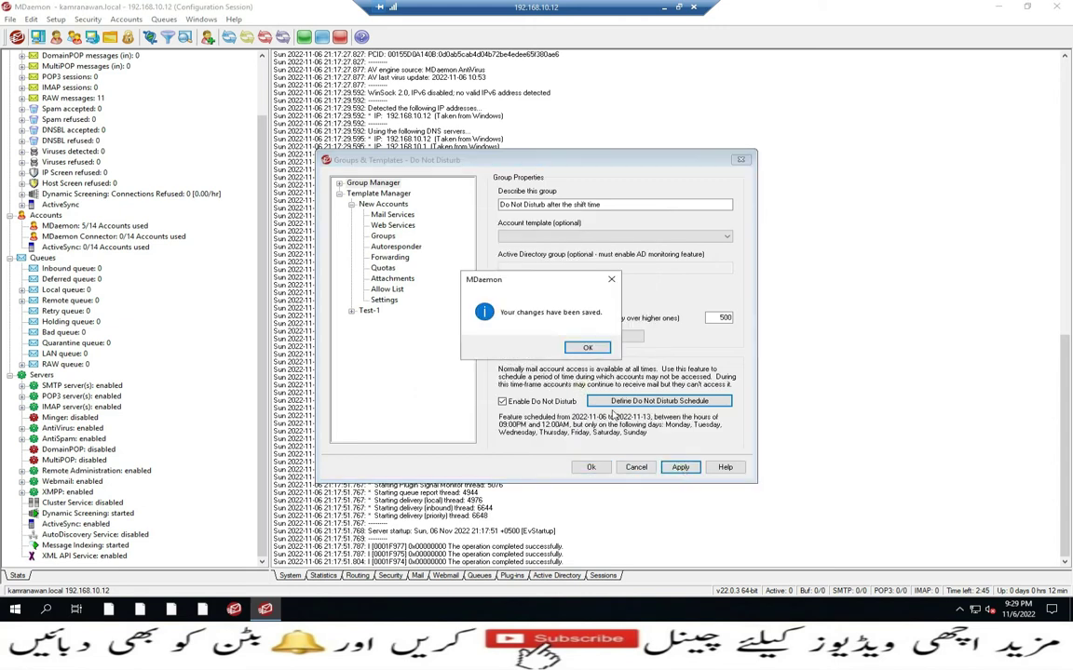
pyautogui.click(587, 347)
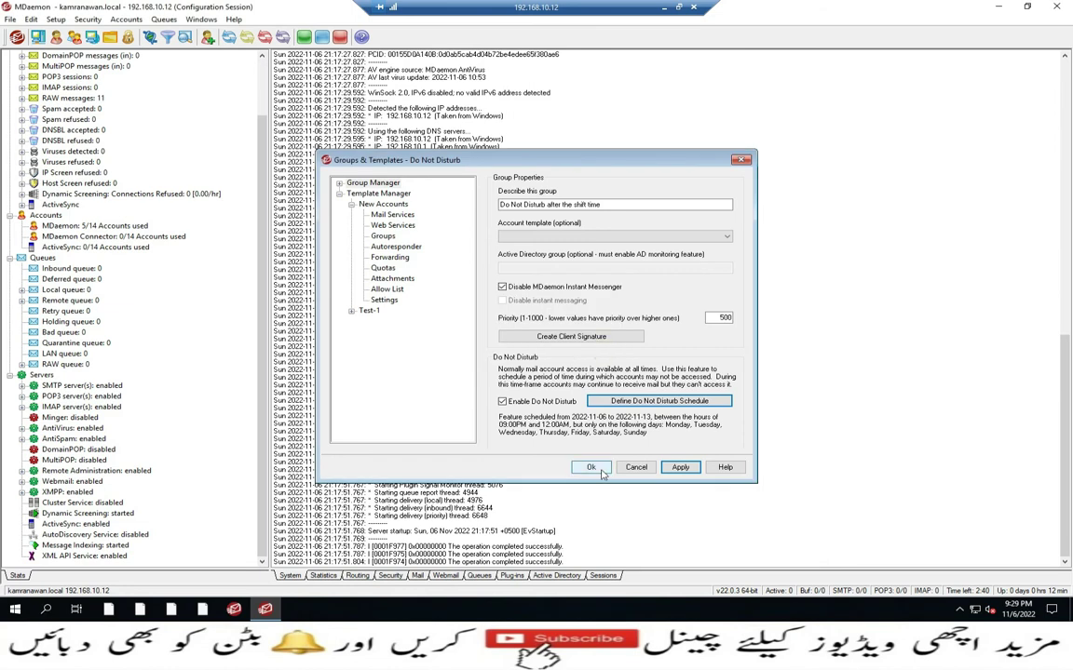
pyautogui.press('Escape')
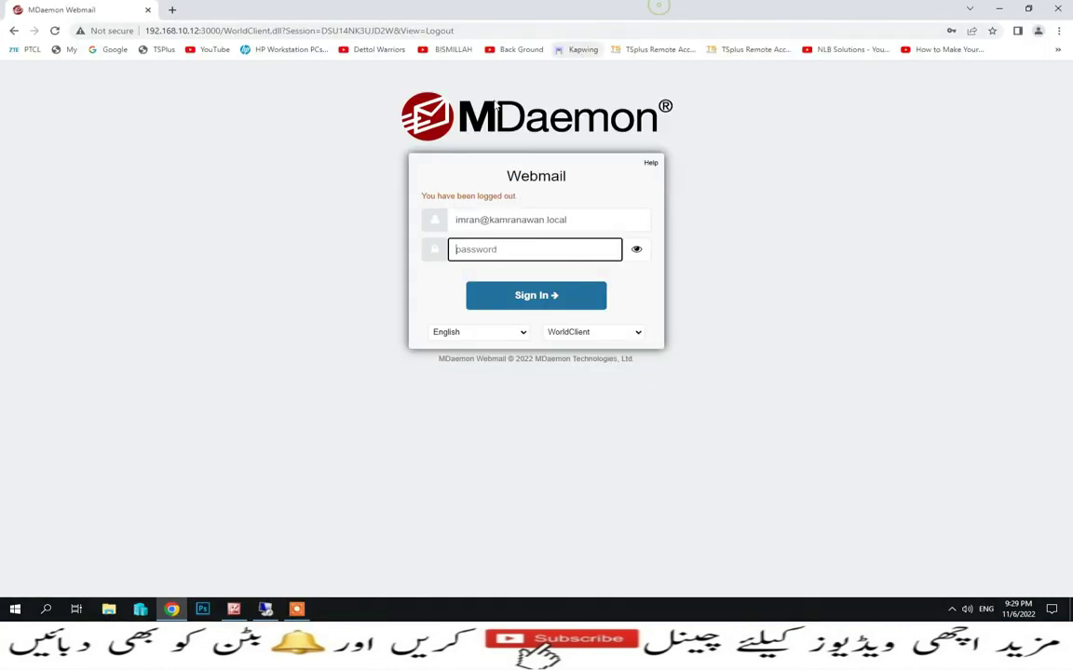
# In the local browser, enter the account password and submit the webmail sign-in
pyautogui.click(663, 7)
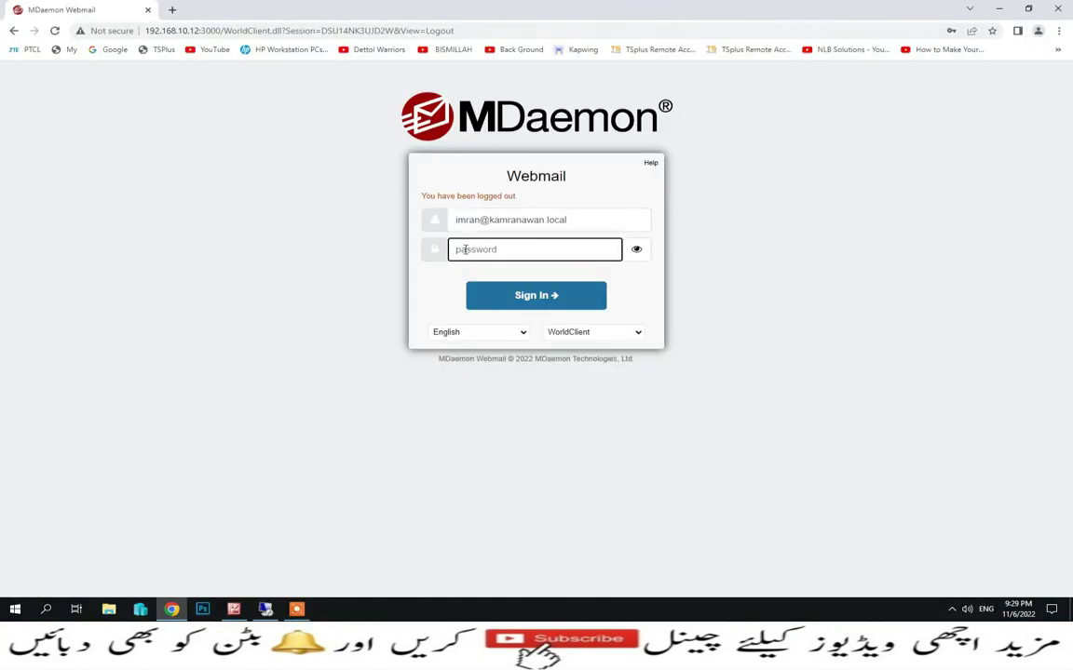
pyautogui.click(465, 249)
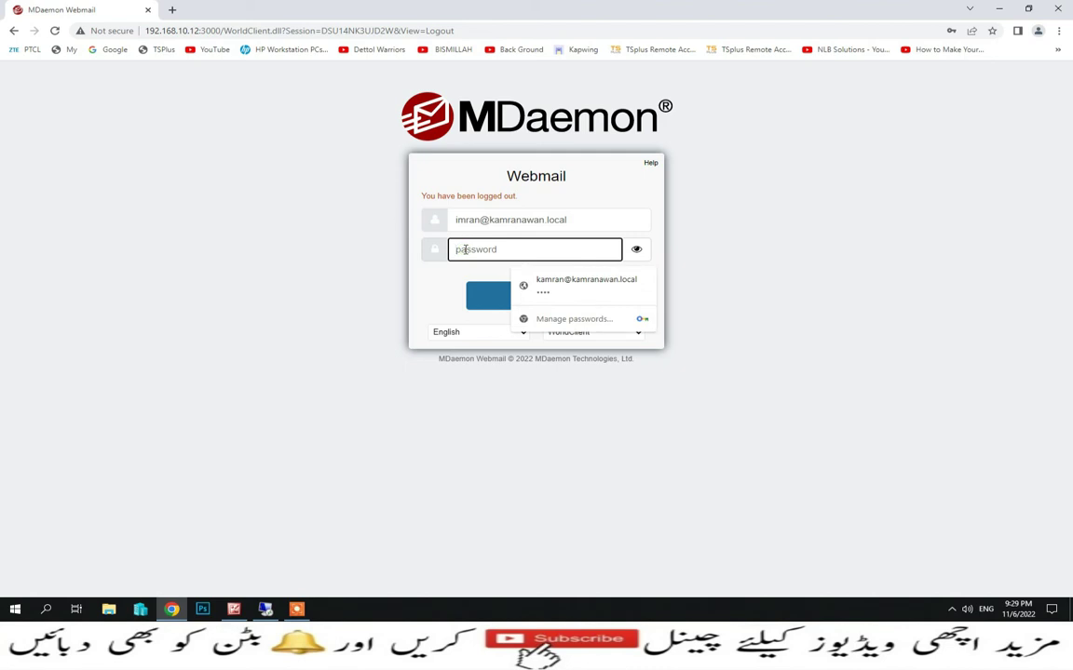
pyautogui.write('••')
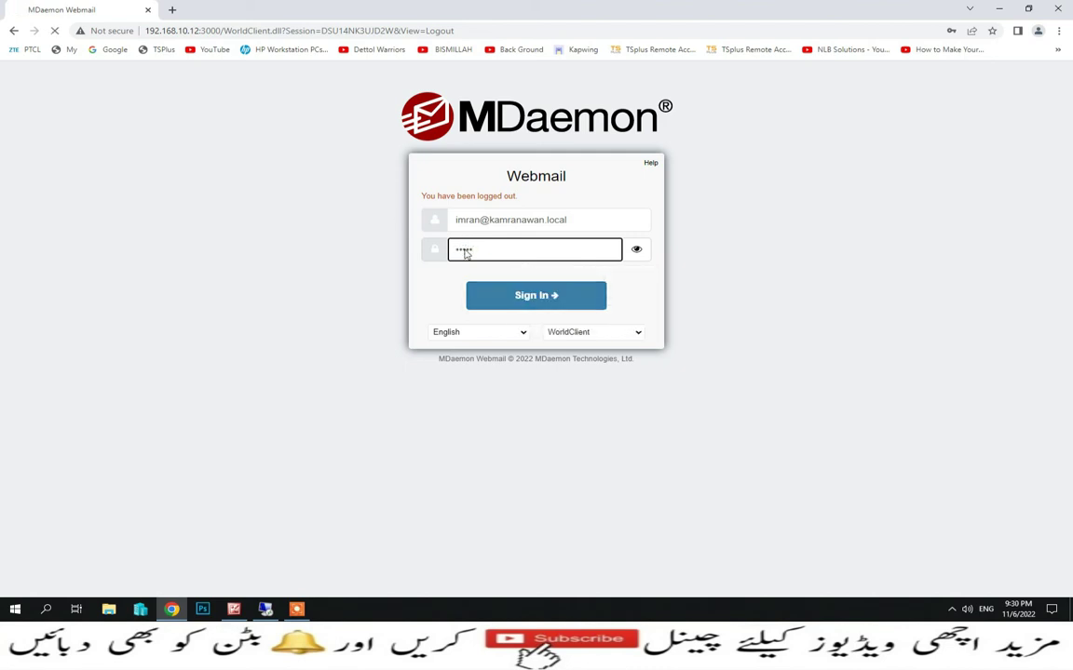
pyautogui.press('Return')
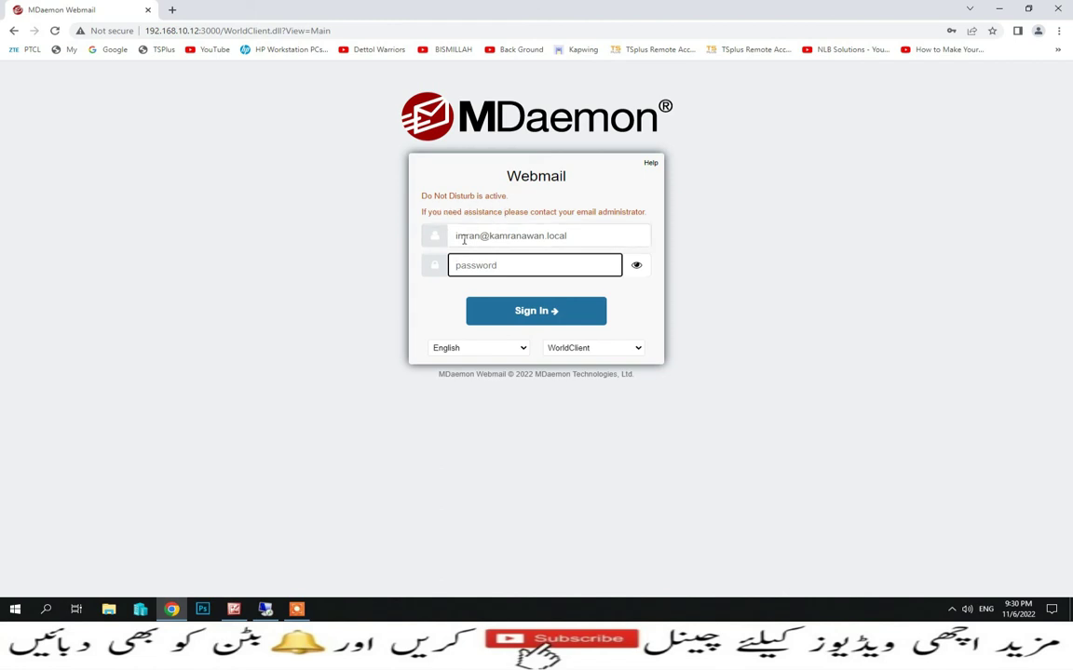
# Load the webmail login page at 192.168.10.12:3000 in a new tab
pyautogui.click(171, 9)
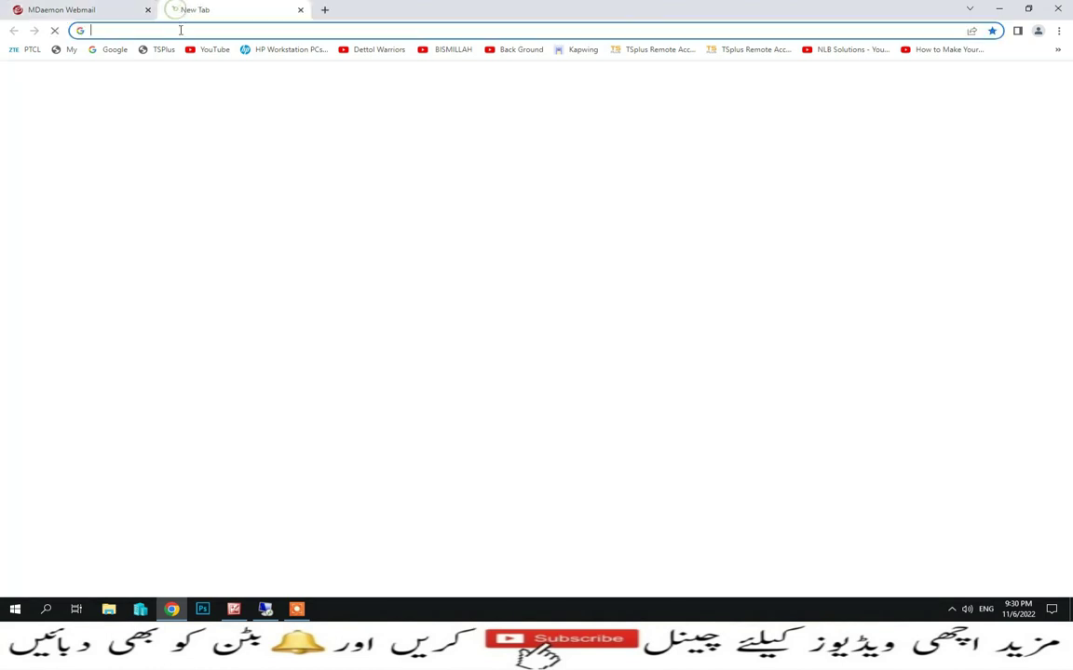
pyautogui.click(140, 32)
pyautogui.write('192.168.')
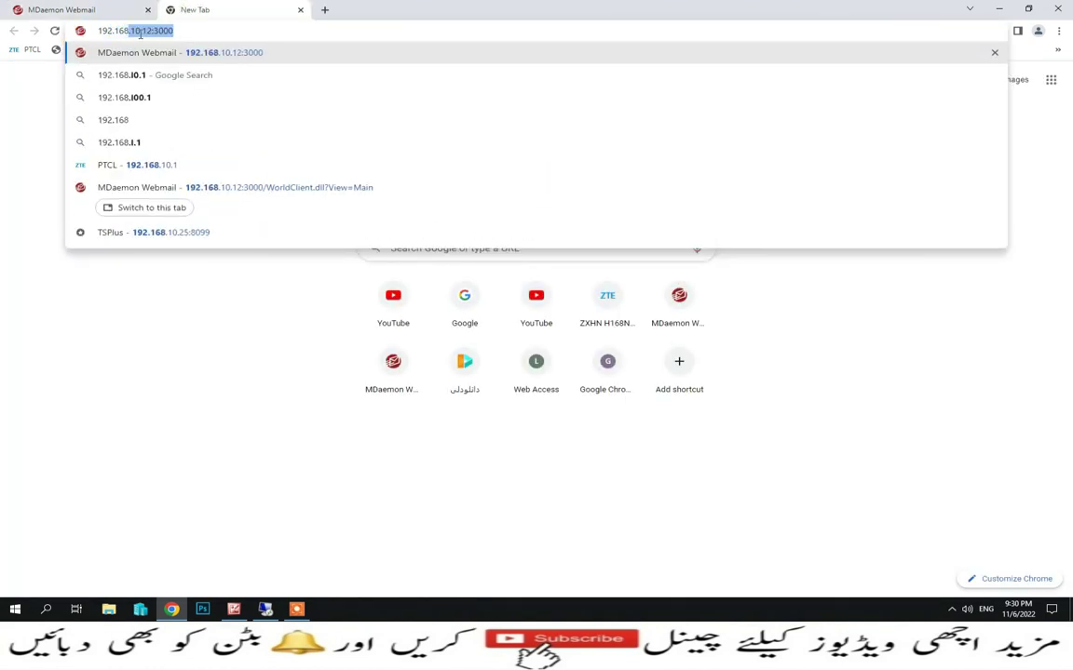
pyautogui.press('Return')
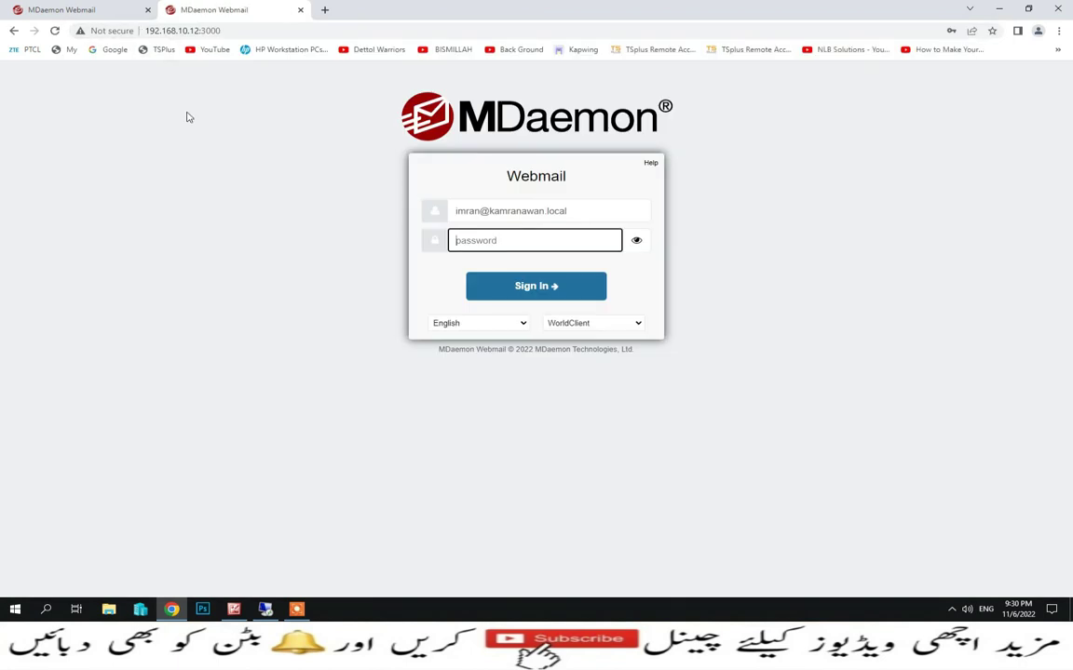
# Sign in with the group member's email address and password, getting 'Do Not Disturb is active'
pyautogui.moveTo(474, 213); pyautogui.dragTo(501, 218)
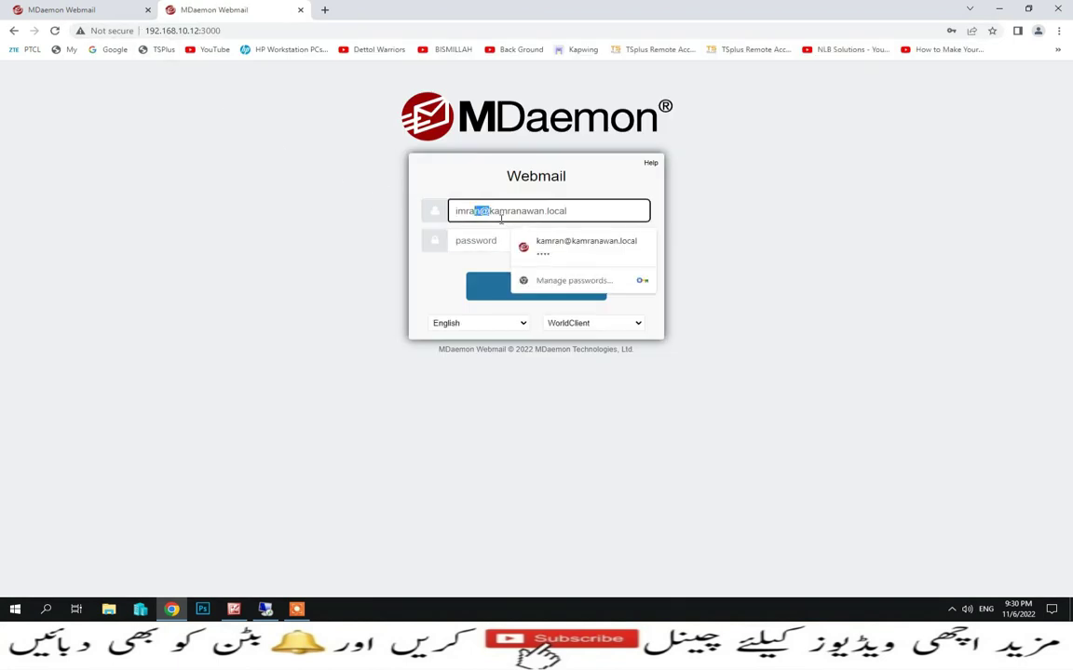
pyautogui.press('BackSpace')
pyautogui.press('BackSpace')
pyautogui.press('BackSpace')
pyautogui.press('BackSpace')
pyautogui.press('BackSpace')
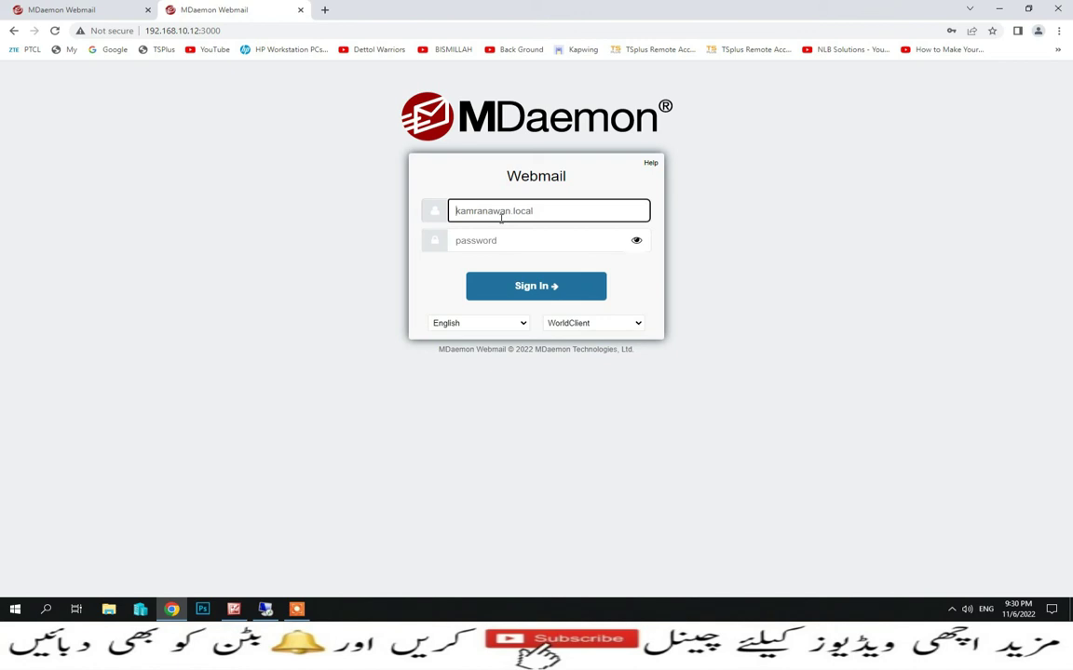
pyautogui.write('umer@')
pyautogui.press('Tab')
pyautogui.write('•')
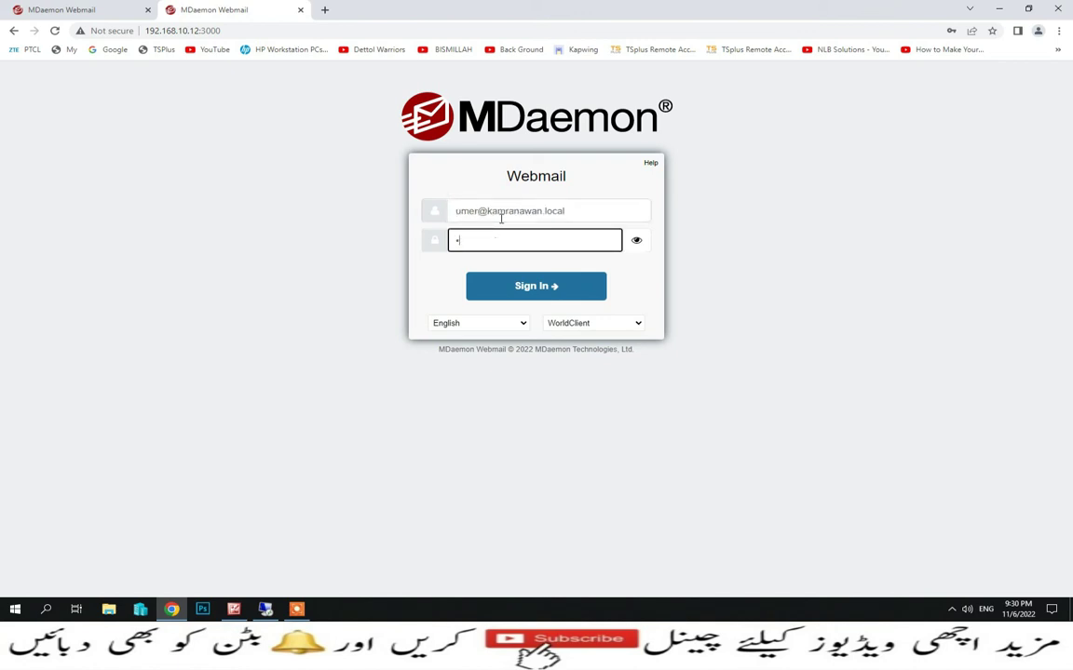
pyautogui.write('•••')
pyautogui.press('Return')
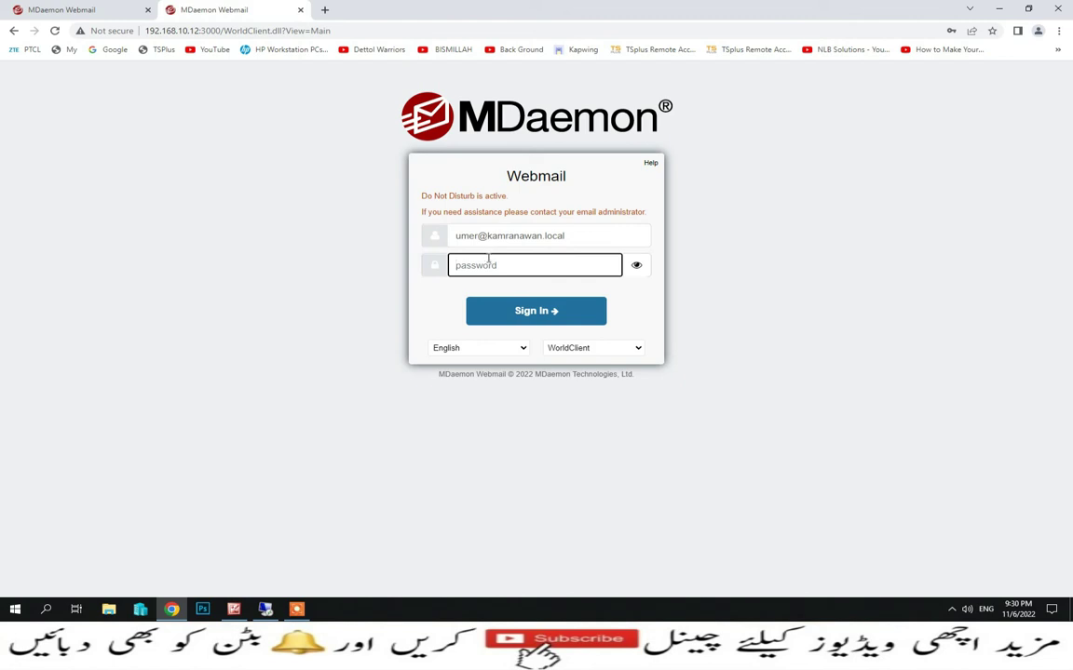
# In MDaemon, open Groups & Templates, view the Do Not Disturb group, and close it
pyautogui.click(266, 612)
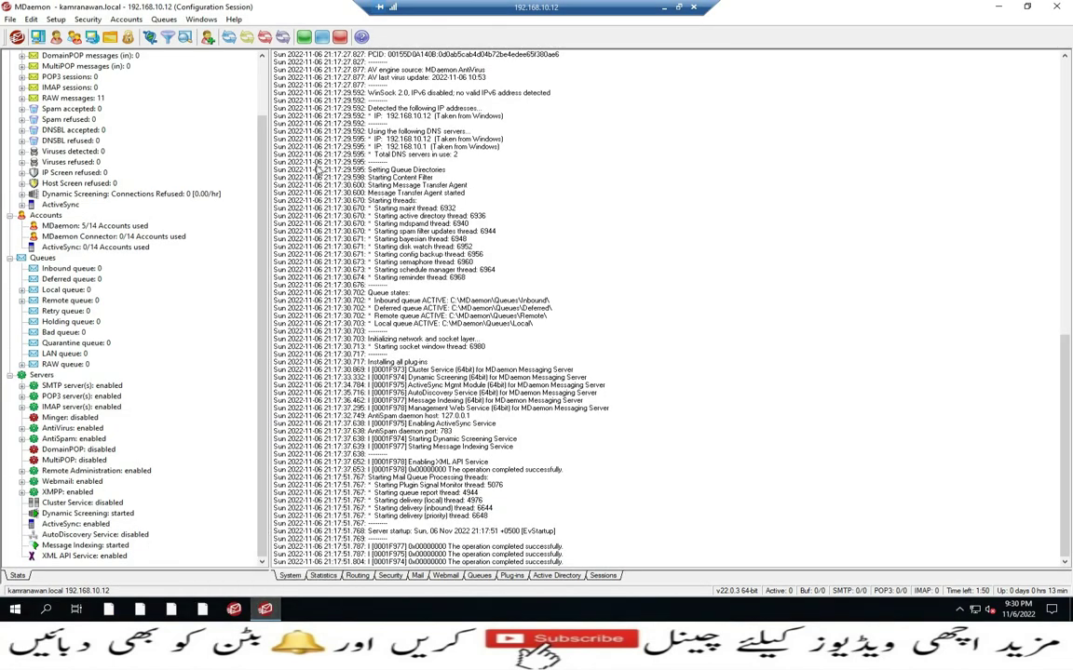
pyautogui.click(126, 20)
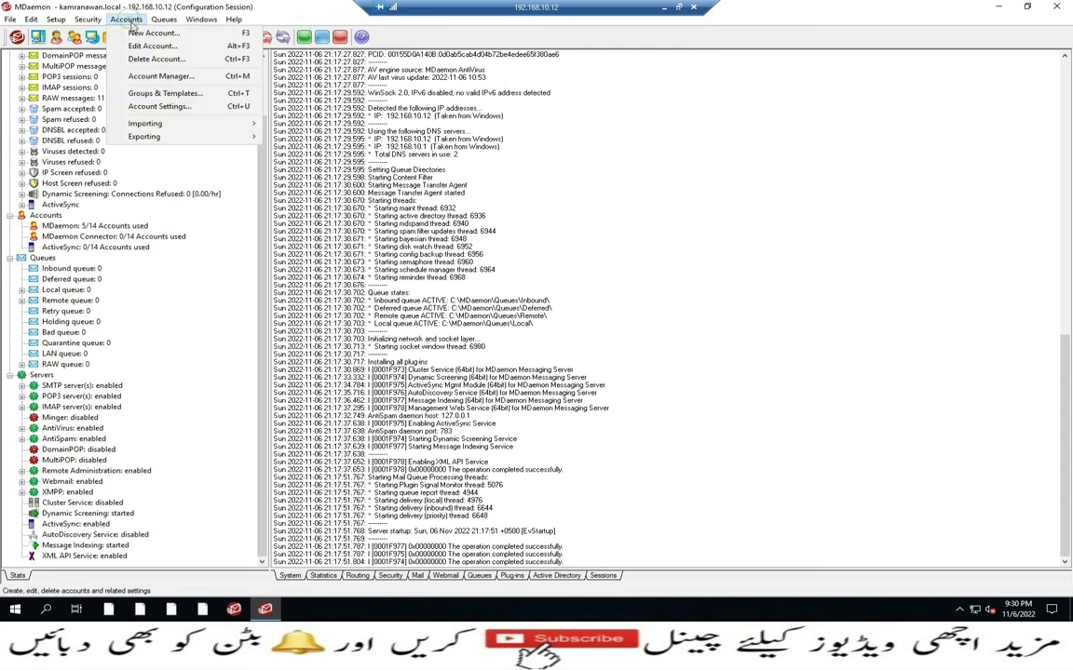
pyautogui.click(154, 93)
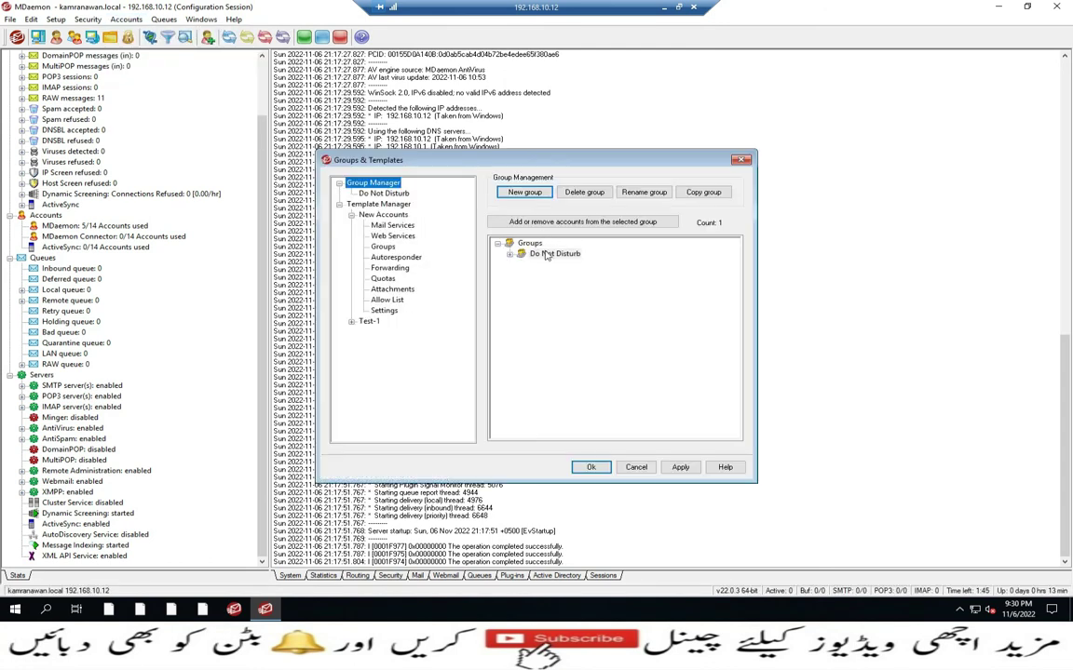
pyautogui.doubleClick(546, 256)
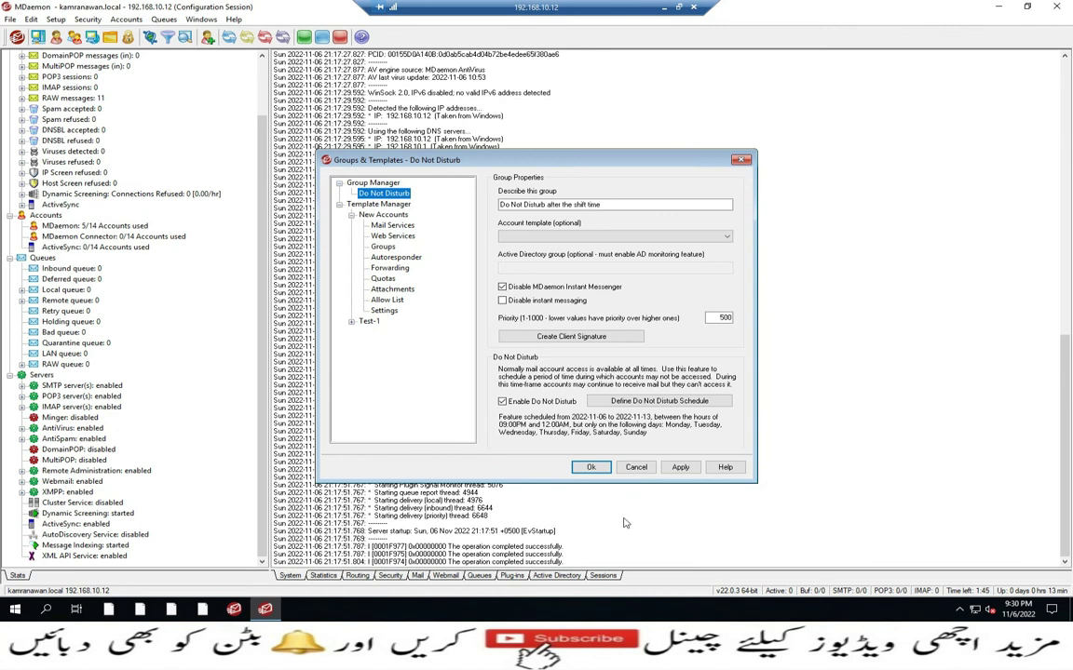
pyautogui.click(633, 470)
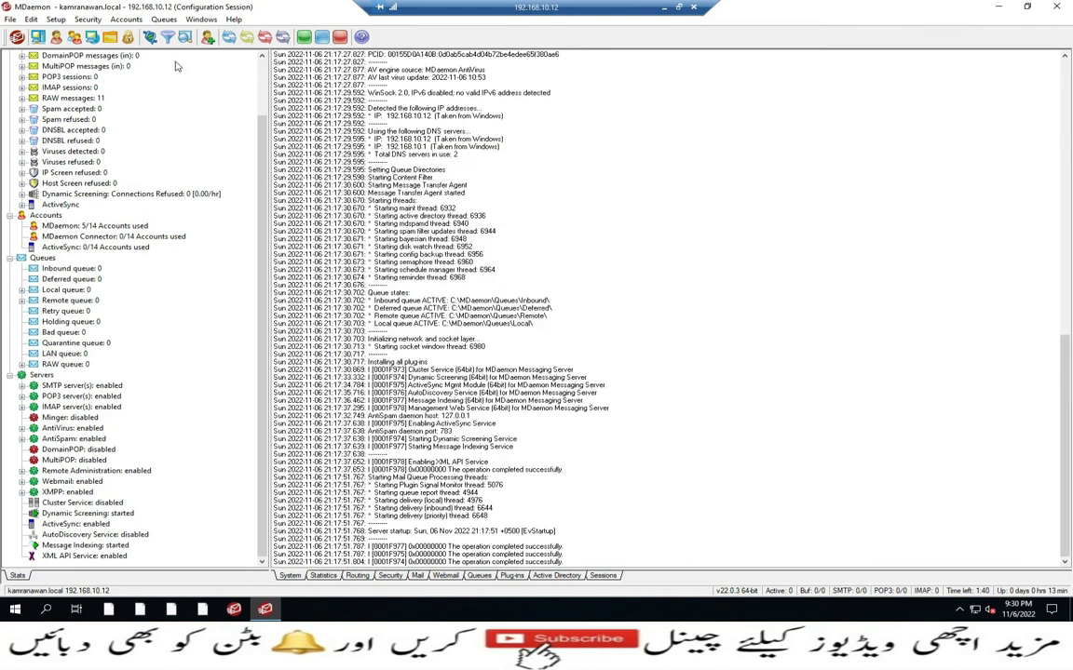
# Remove one account from the Do Not Disturb group, save, and close the groups window
pyautogui.click(126, 19)
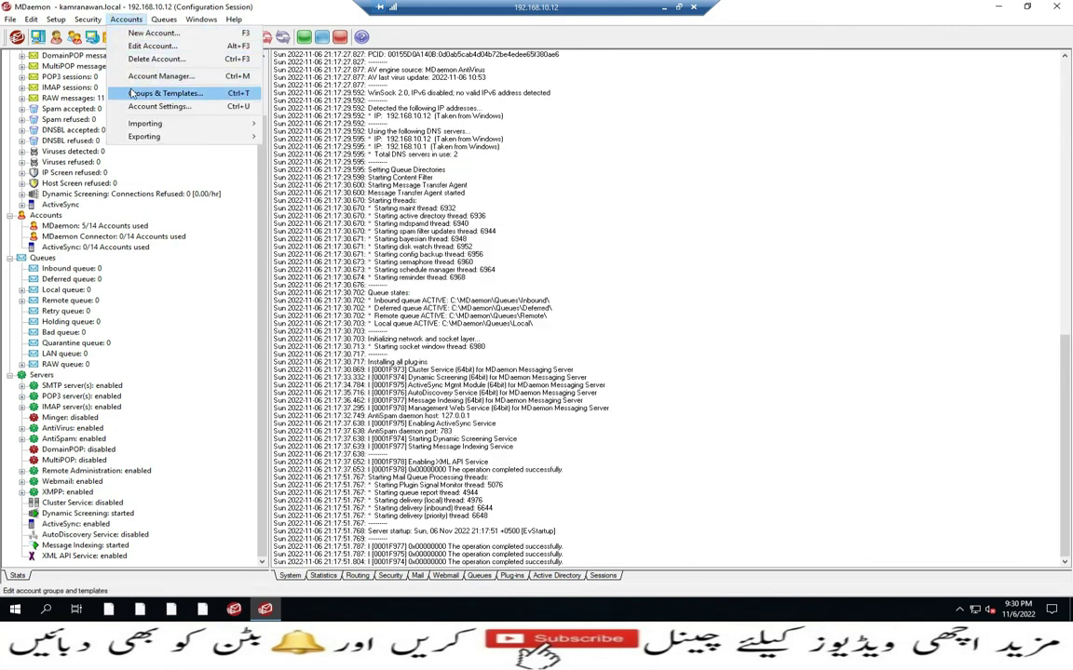
pyautogui.click(128, 90)
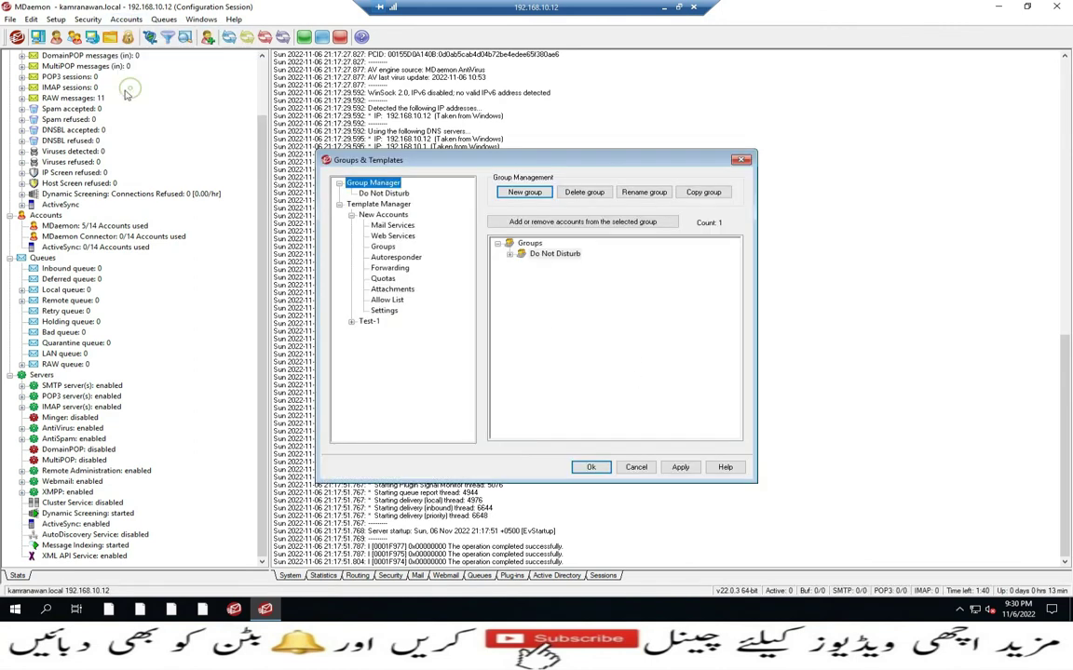
pyautogui.click(536, 255)
pyautogui.click(494, 222)
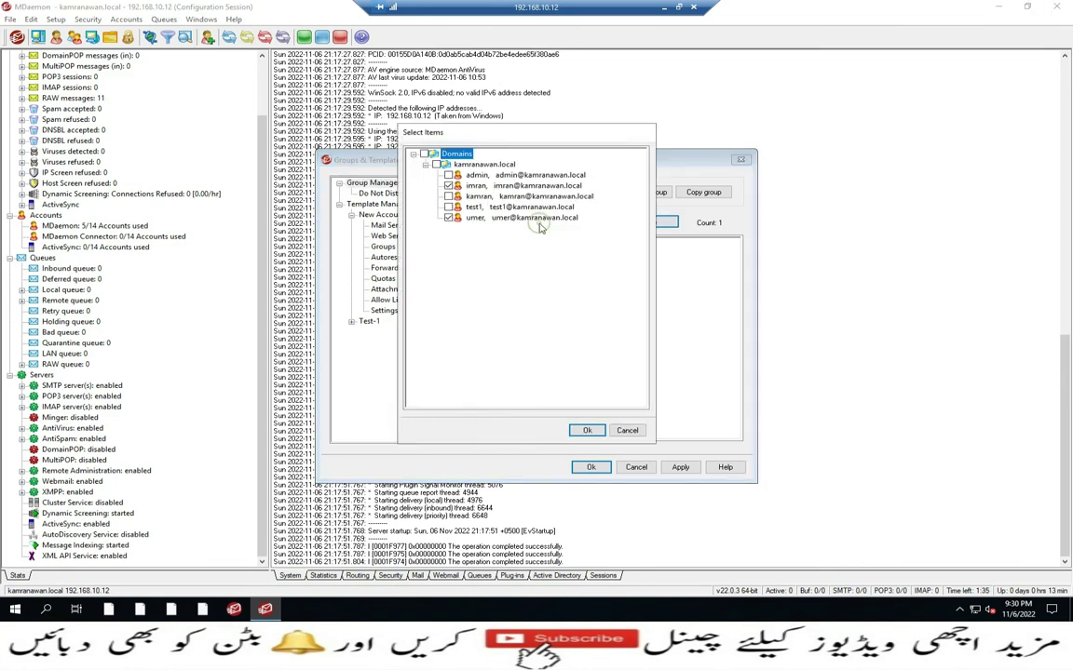
pyautogui.click(449, 218)
pyautogui.click(449, 218)
pyautogui.click(585, 432)
pyautogui.click(685, 468)
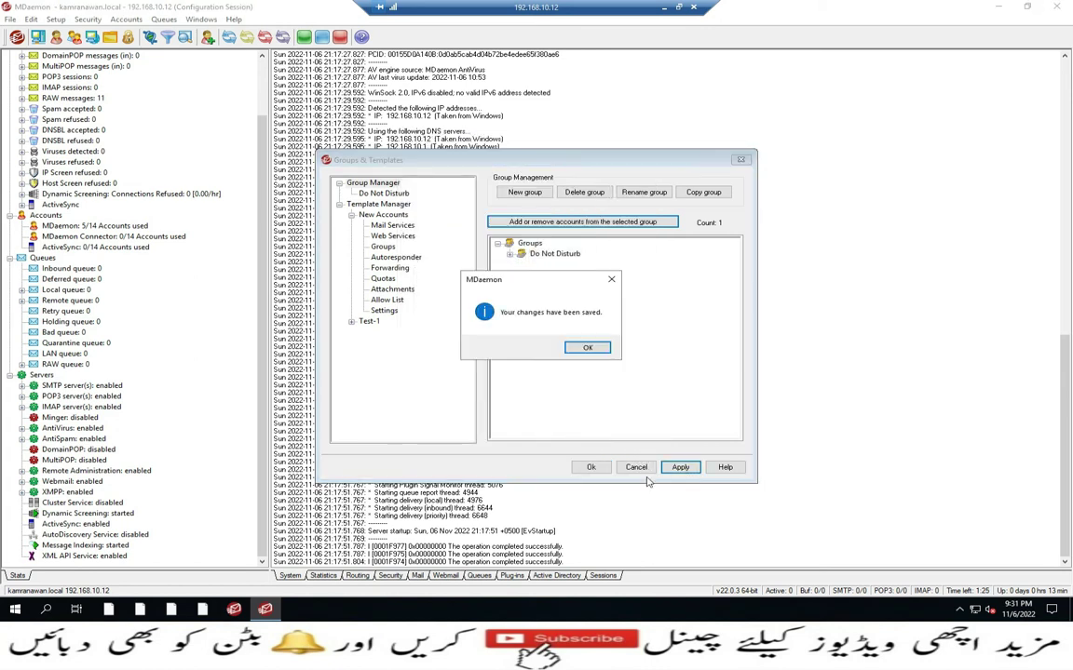
pyautogui.click(579, 349)
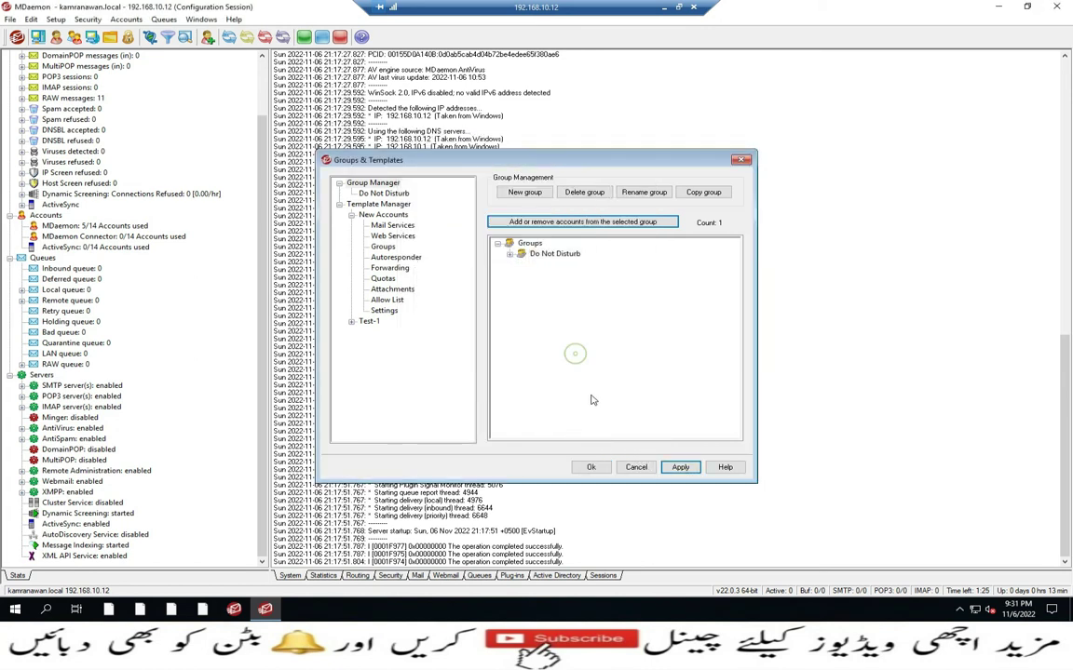
pyautogui.click(590, 466)
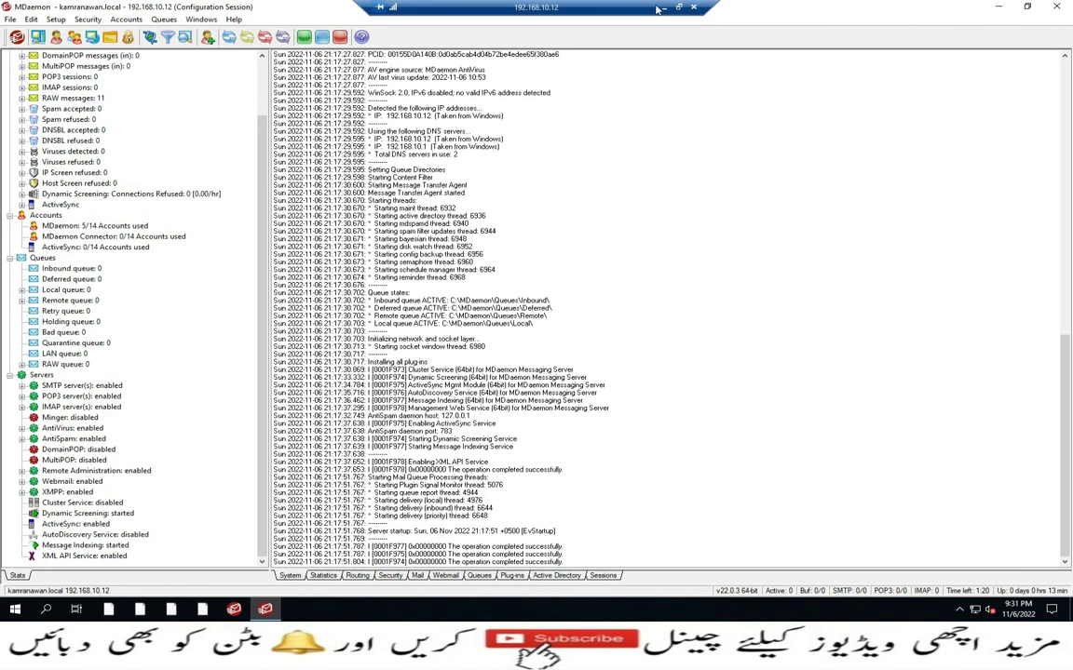
# Sign in to webmail as the removed account and dismiss the browser's password prompts
pyautogui.click(658, 7)
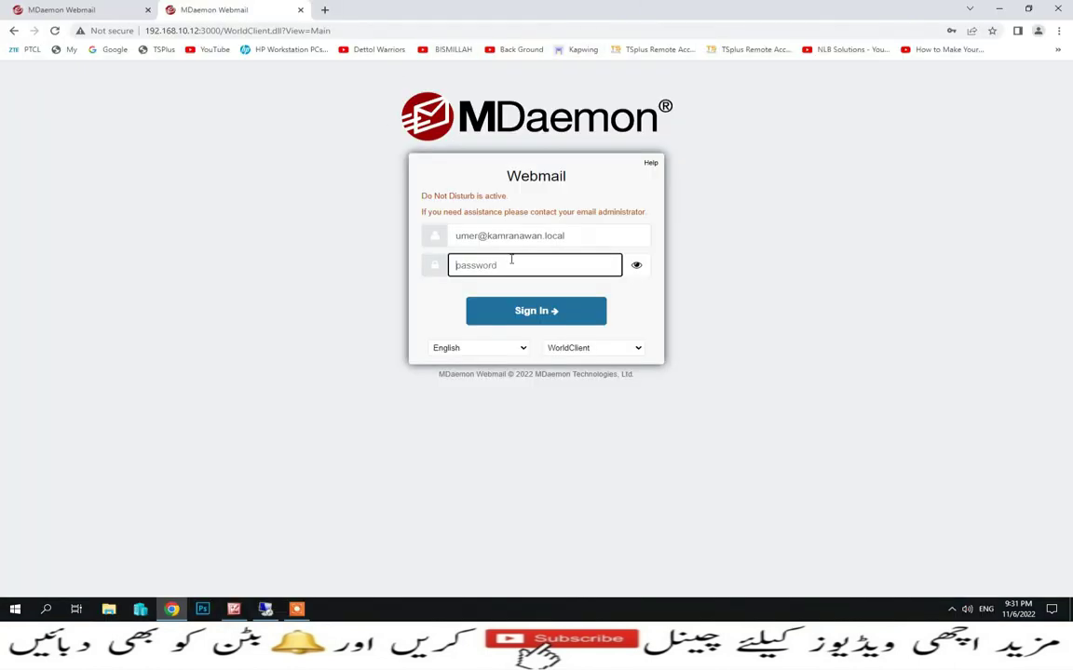
pyautogui.click(481, 237)
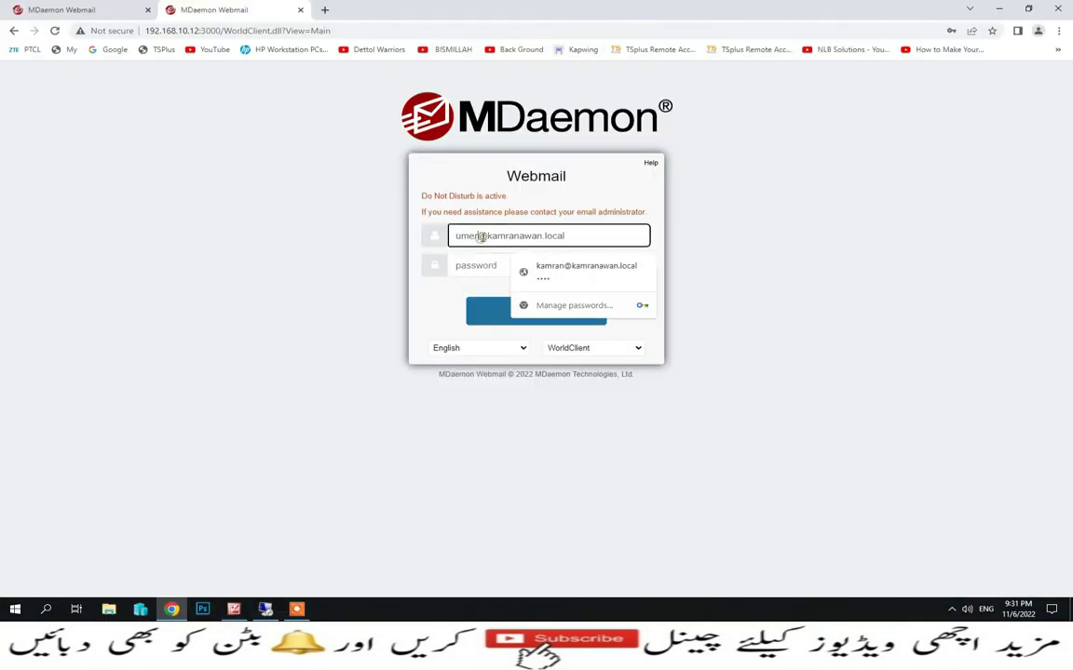
pyautogui.press('BackSpace')
pyautogui.press('BackSpace')
pyautogui.press('BackSpace')
pyautogui.press('BackSpace')
pyautogui.write('imran')
pyautogui.press('Tab')
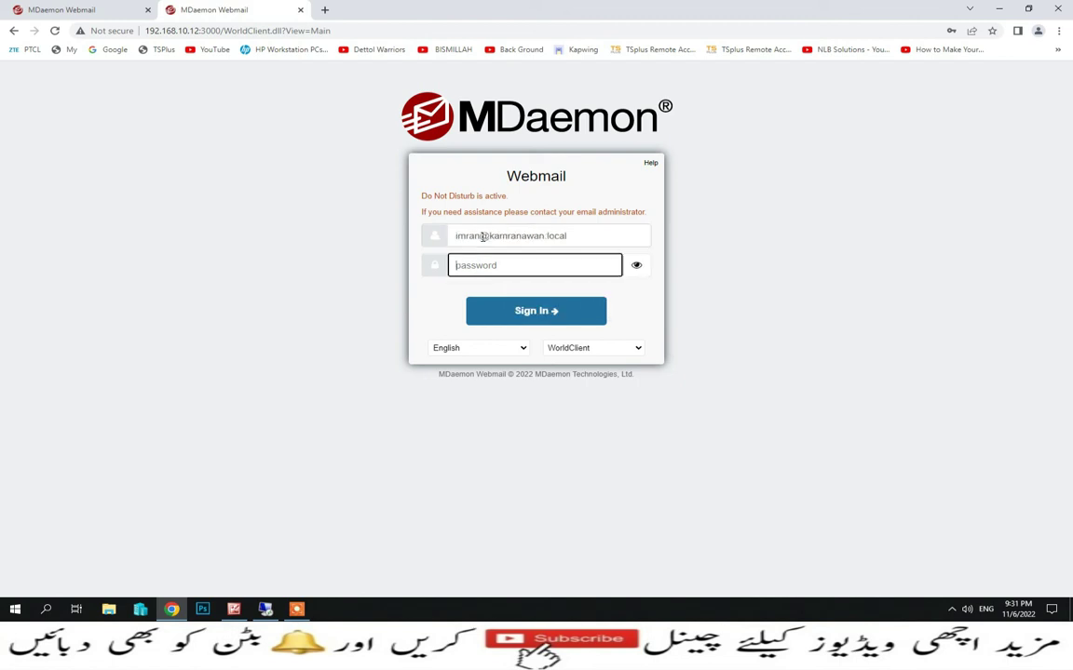
pyautogui.write('•')
pyautogui.press('Return')
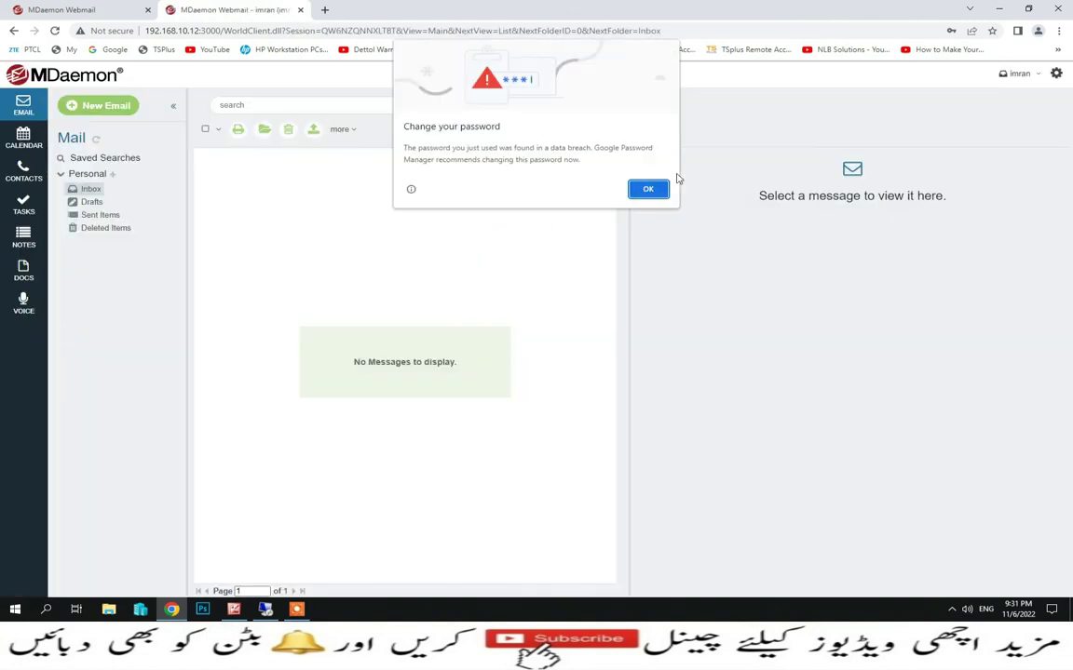
pyautogui.click(652, 191)
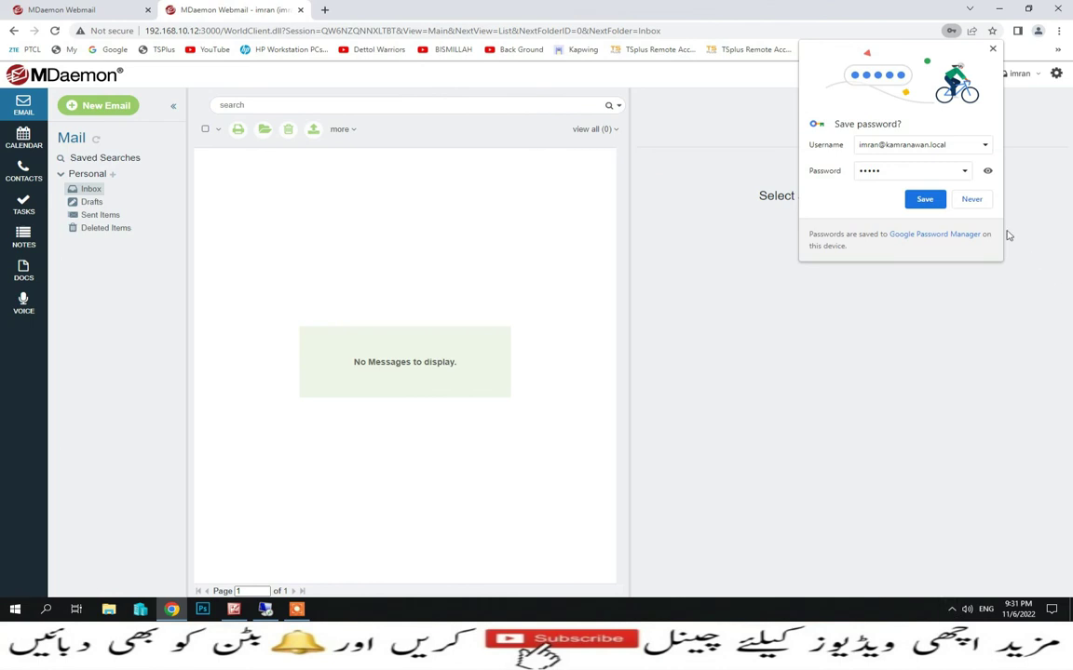
pyautogui.click(971, 199)
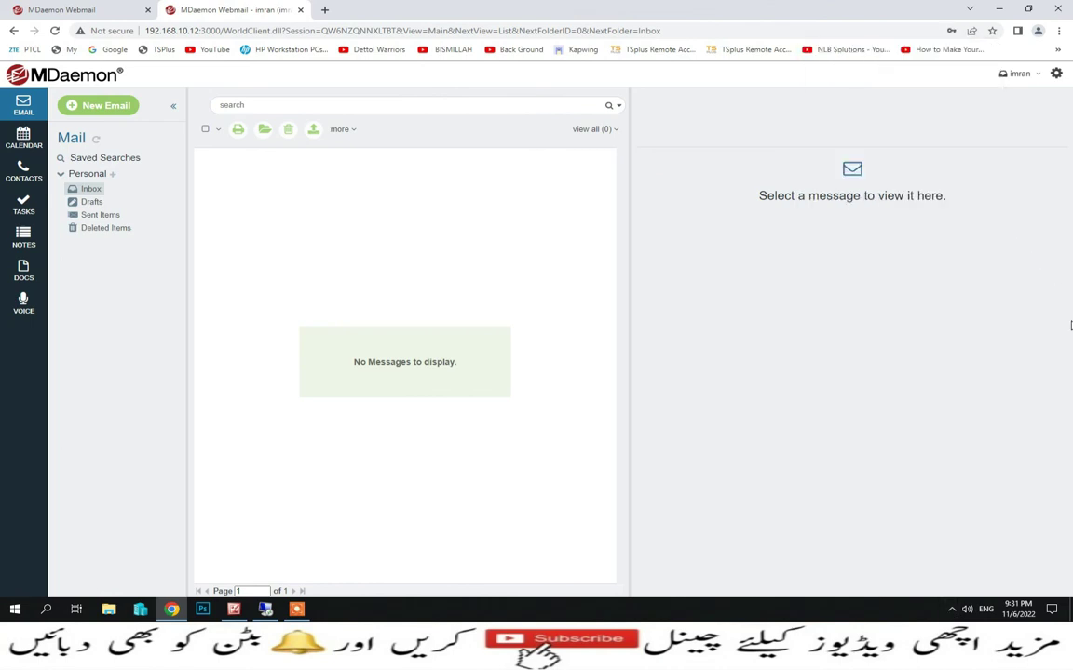